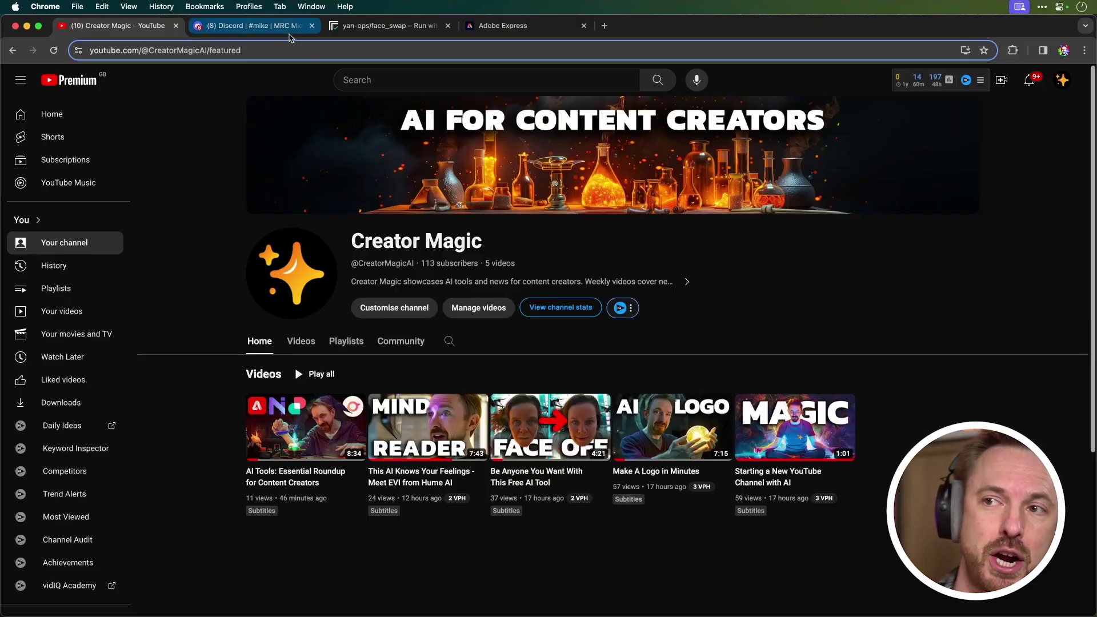
Post the face photo 010.jpg in the Midjourney server's #mike channel
left_click(289, 27)
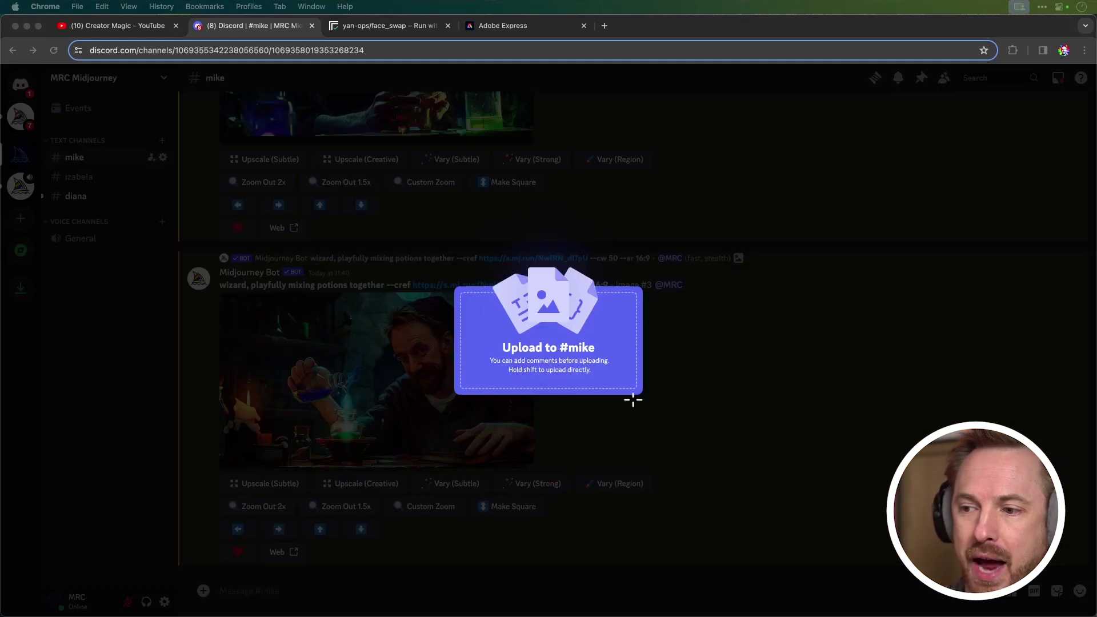
left_click_drag(631, 396, 620, 504)
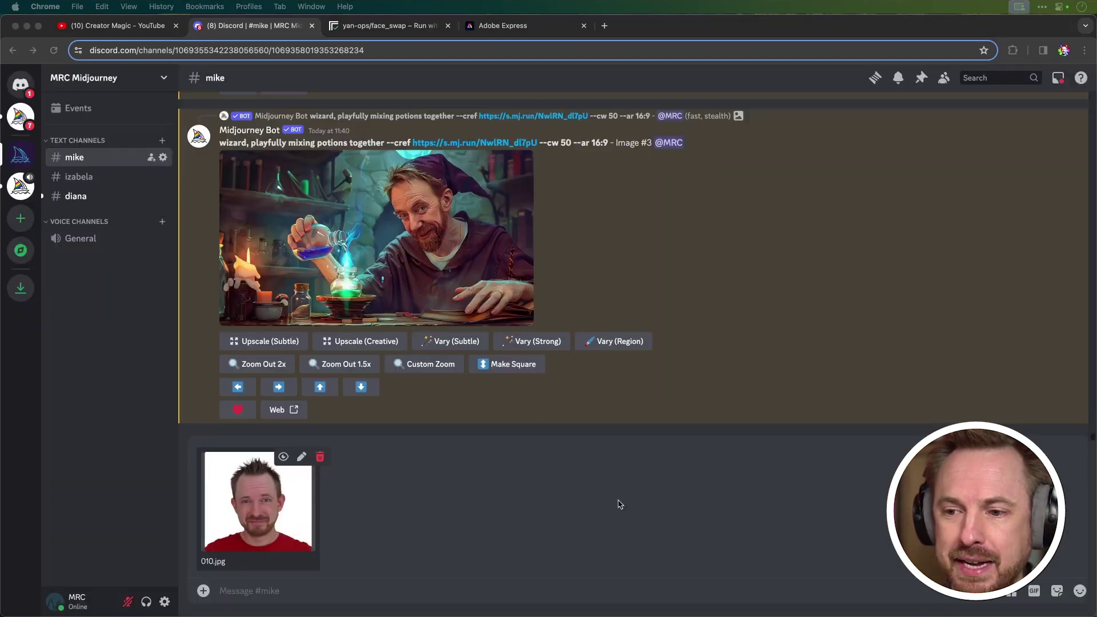
left_click(293, 595)
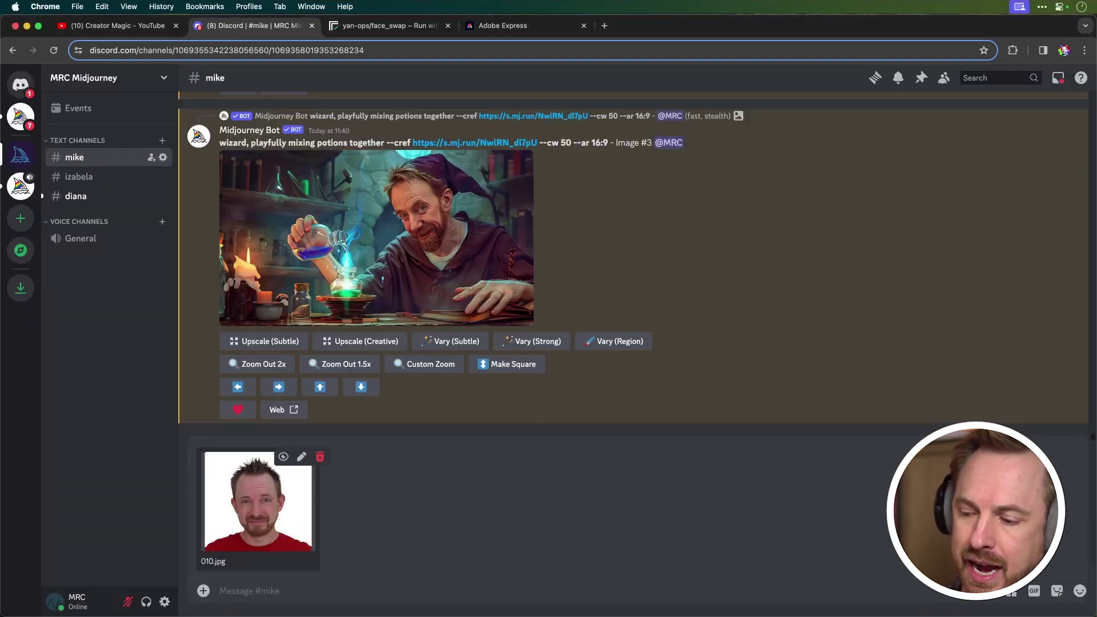
key("Return")
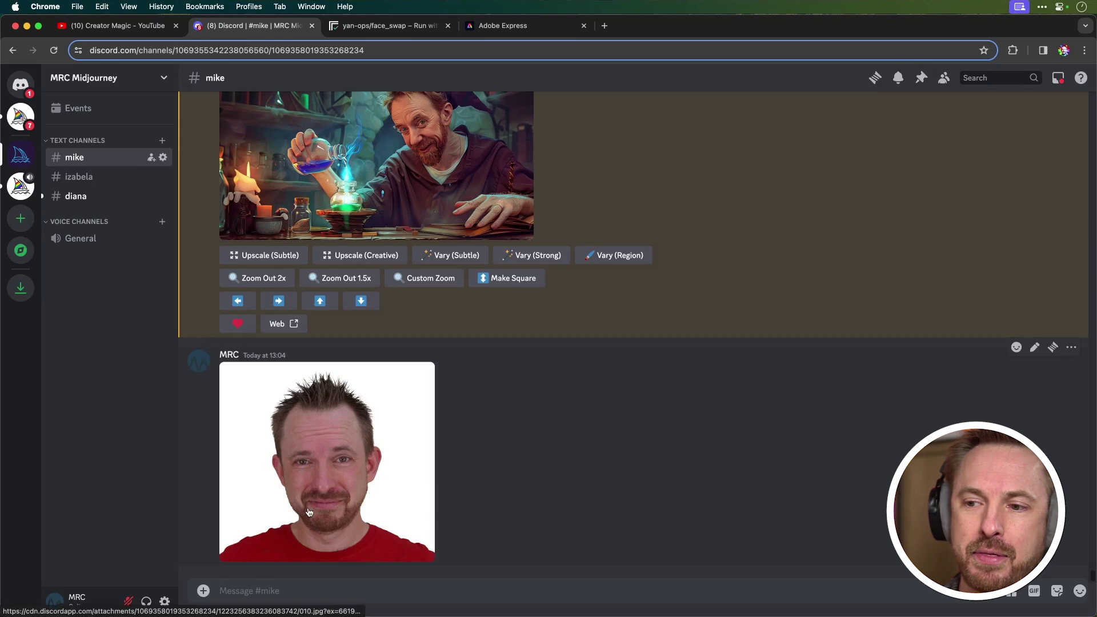
Copy the image address of the posted face photo
left_click(309, 512)
right_click(470, 320)
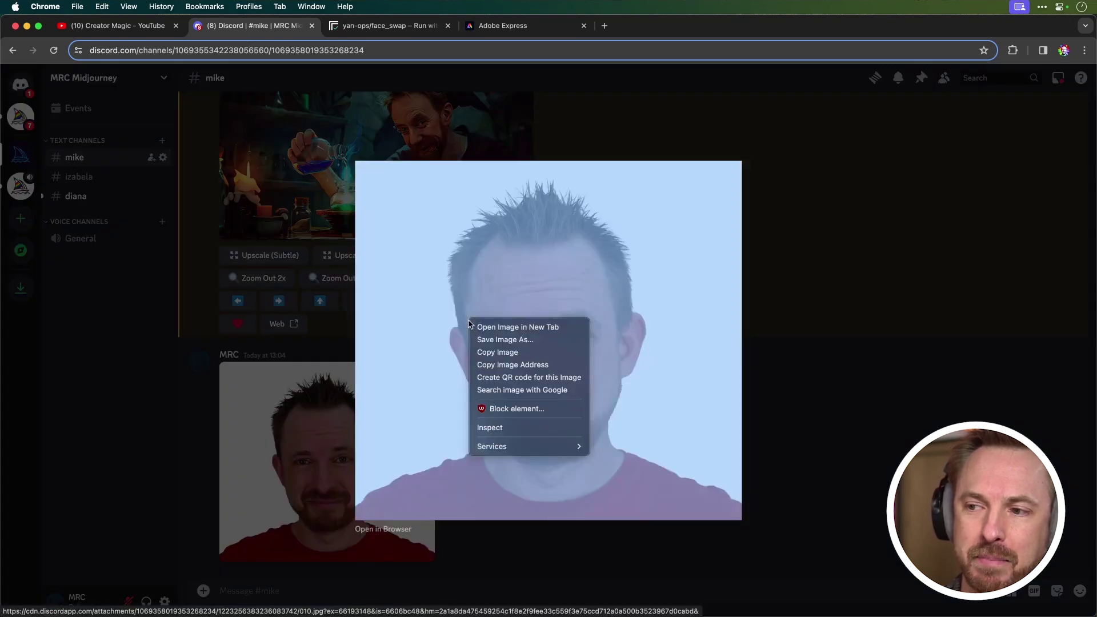
left_click(493, 367)
left_click(801, 386)
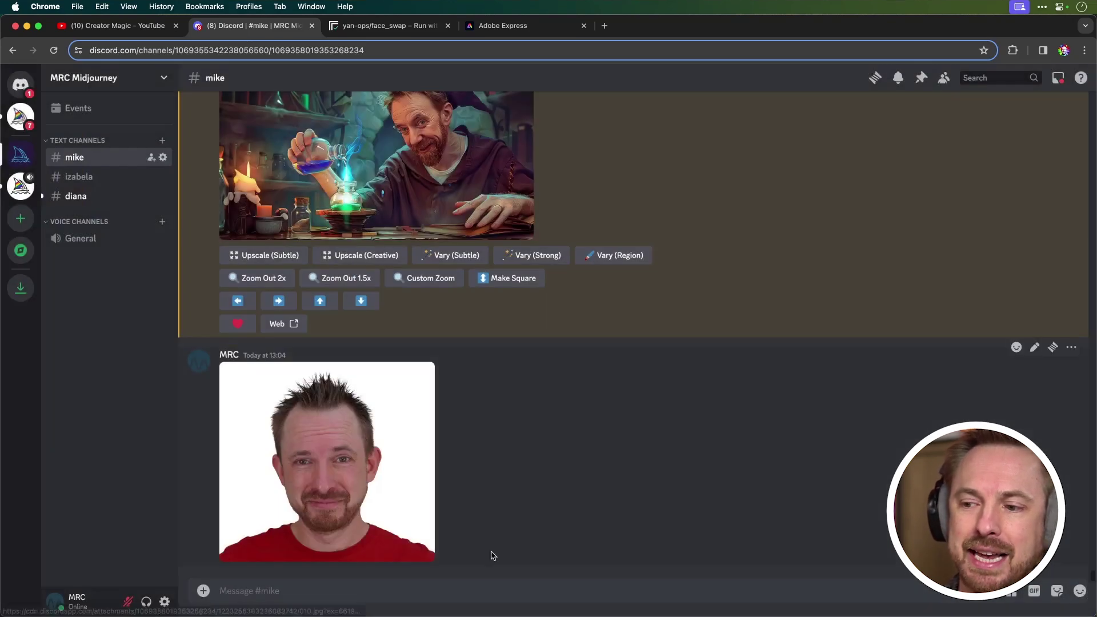
Write the /imagine prompt 'a wizard in an ancient library --cref <photo link> --cw 50 --ar 1'
left_click(474, 586)
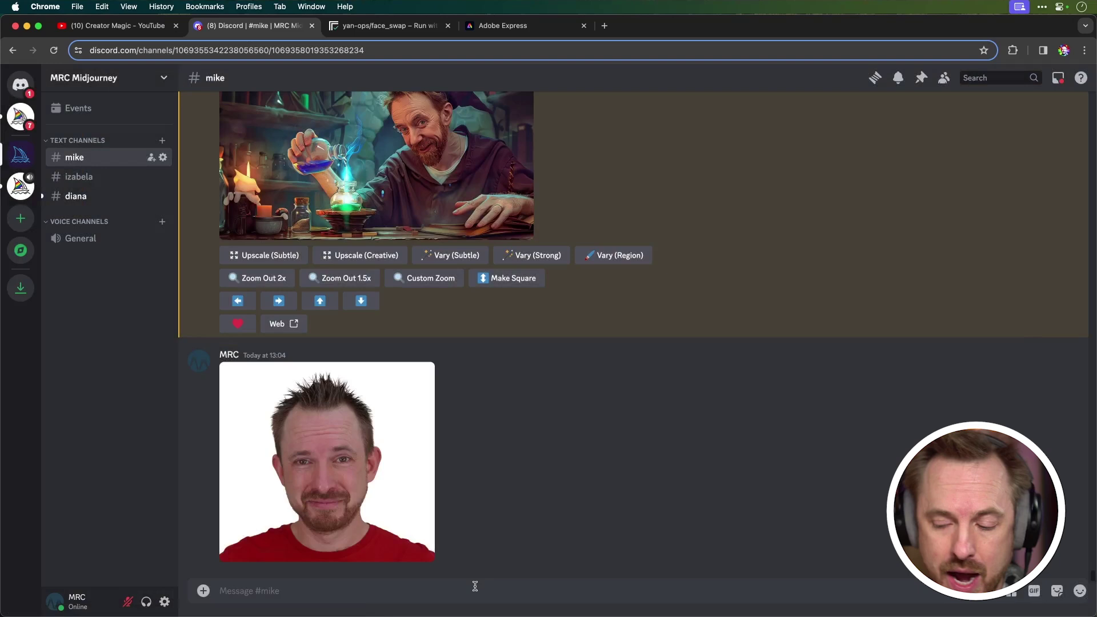
type("/ima")
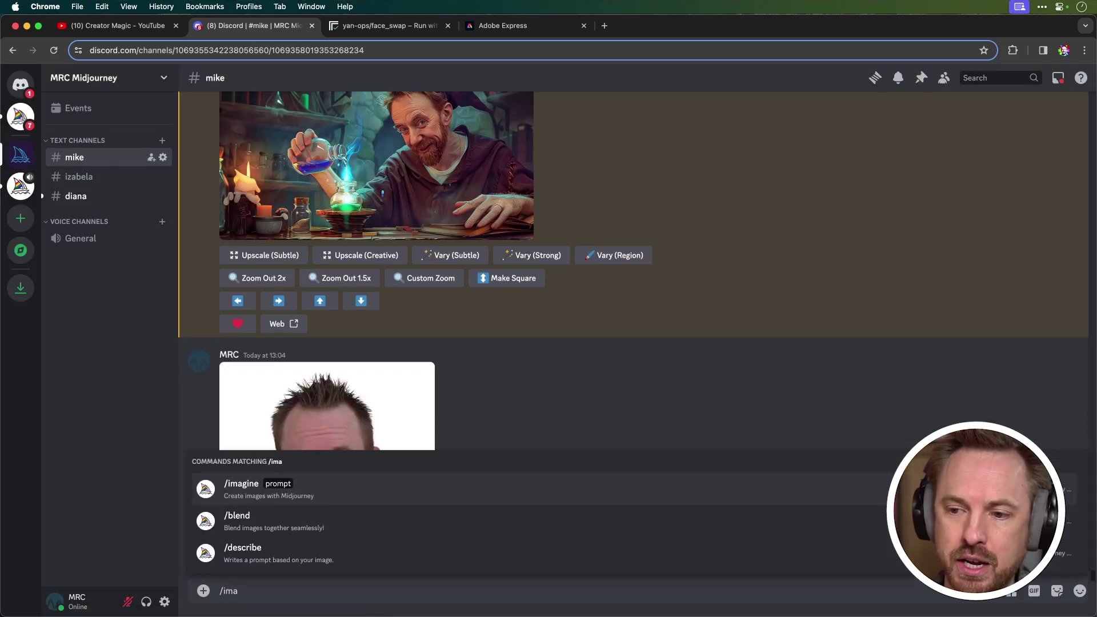
key("Return")
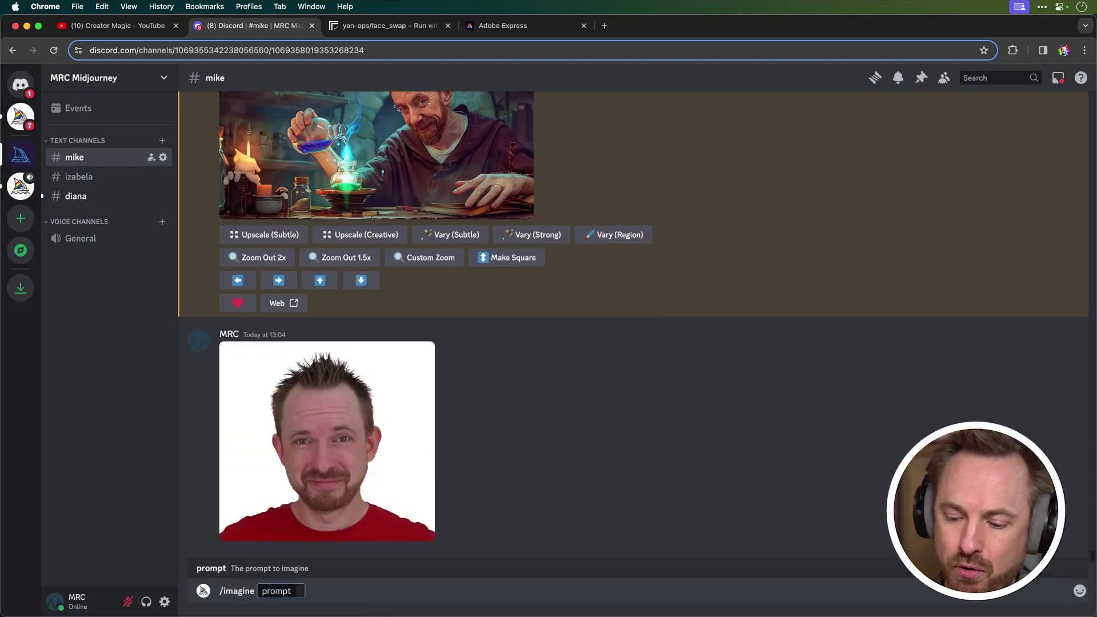
key("super+v")
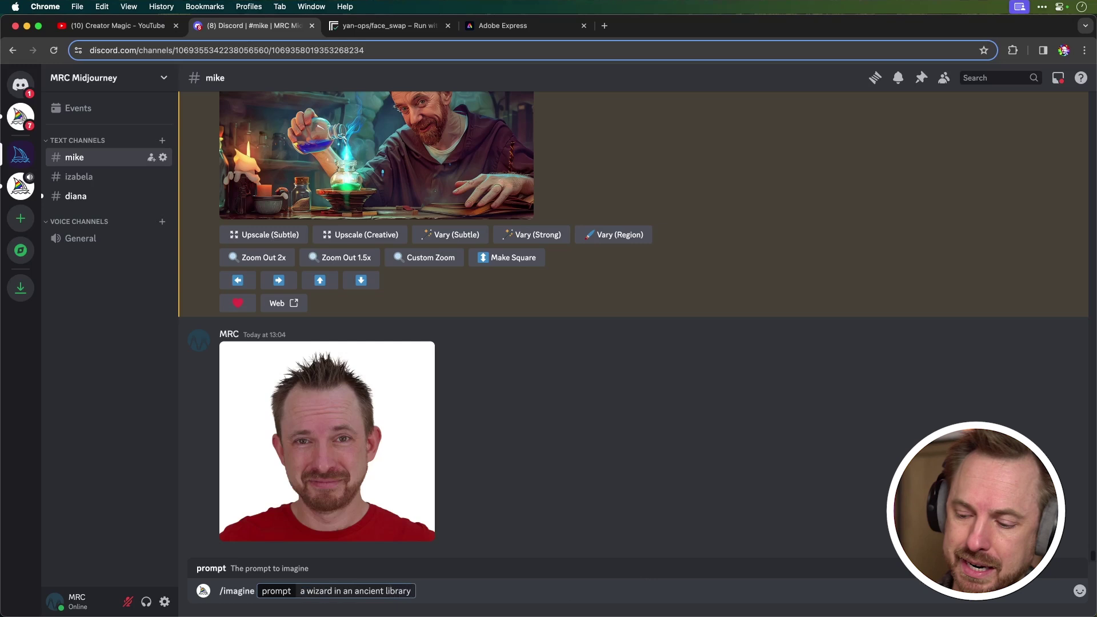
type("--cref")
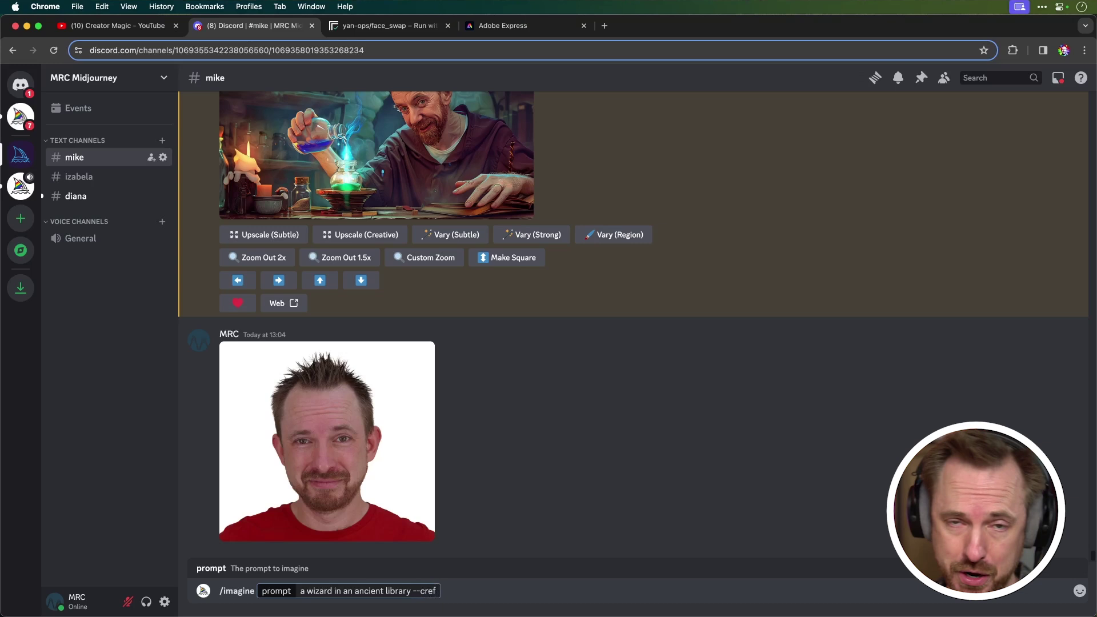
key("super+v")
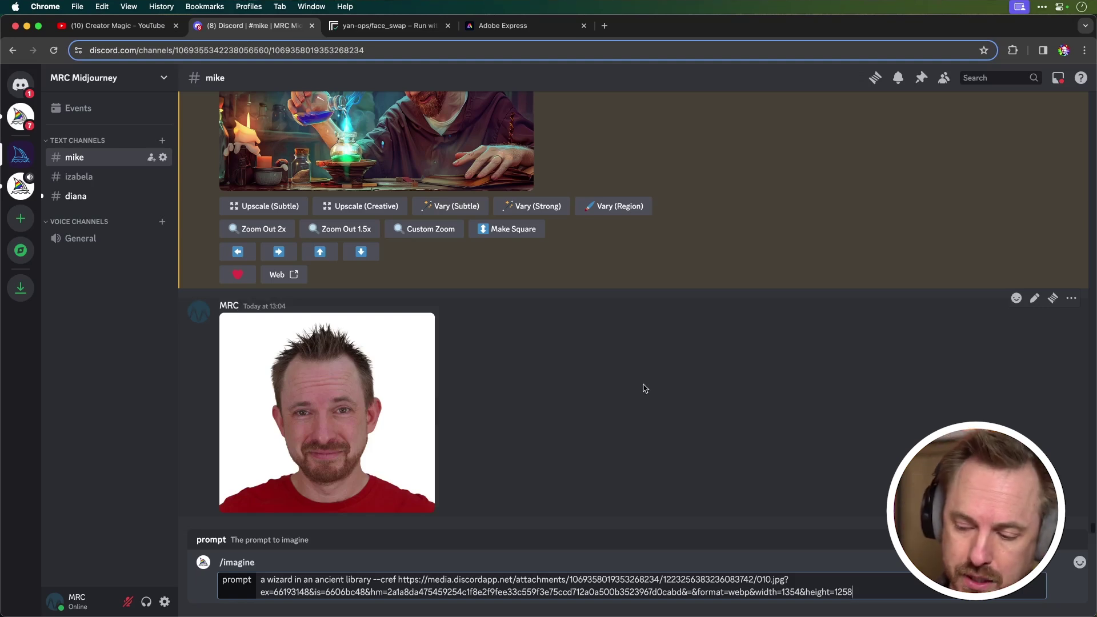
type("--")
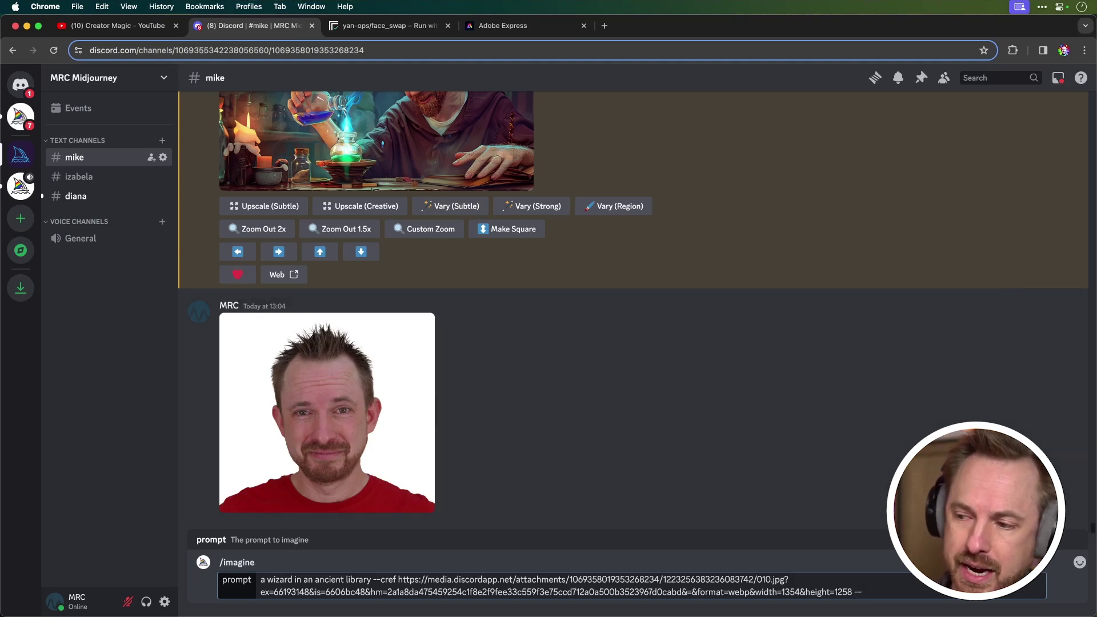
type("cw")
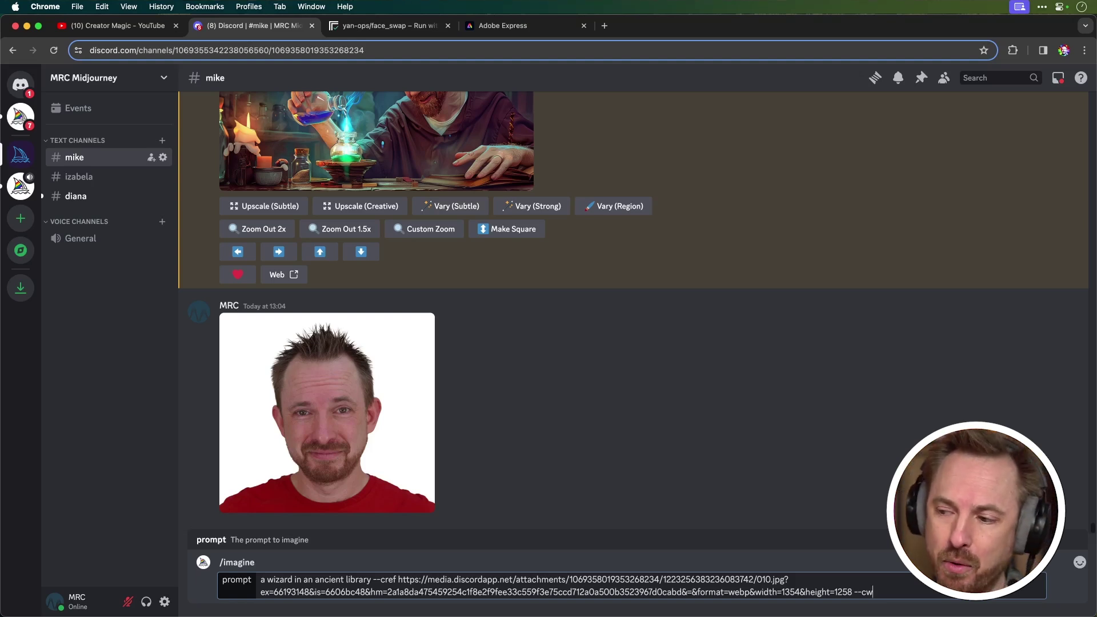
type("50")
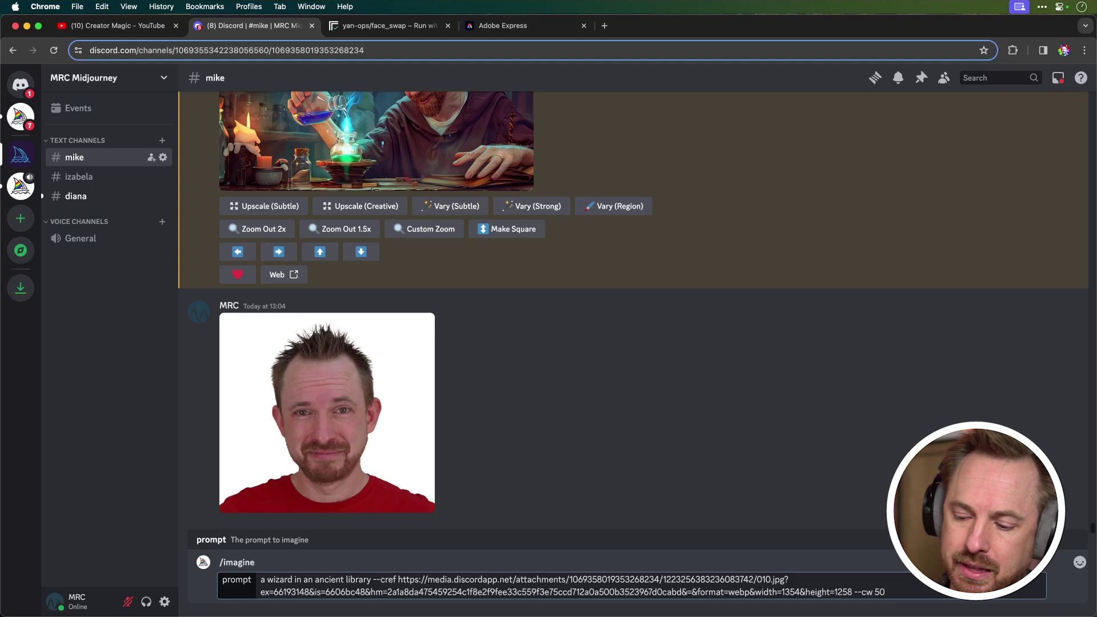
type(" --ar 1")
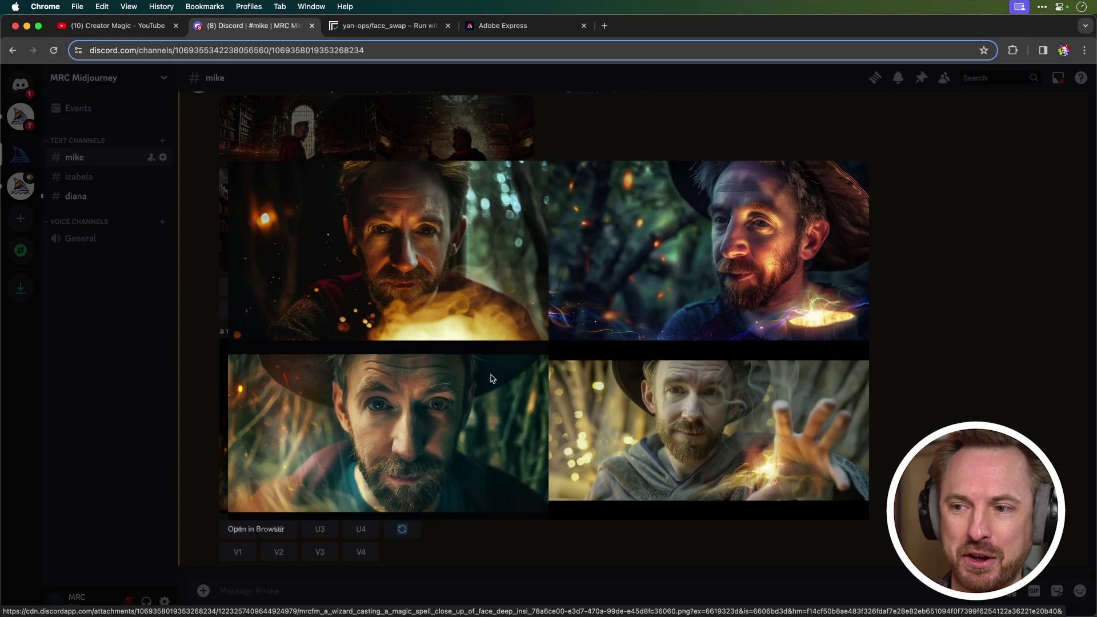
Open a wizard image full-size in a new tab, then upscale forest wizard image U3 and enlarge it
key("Right")
left_click(749, 434, "super")
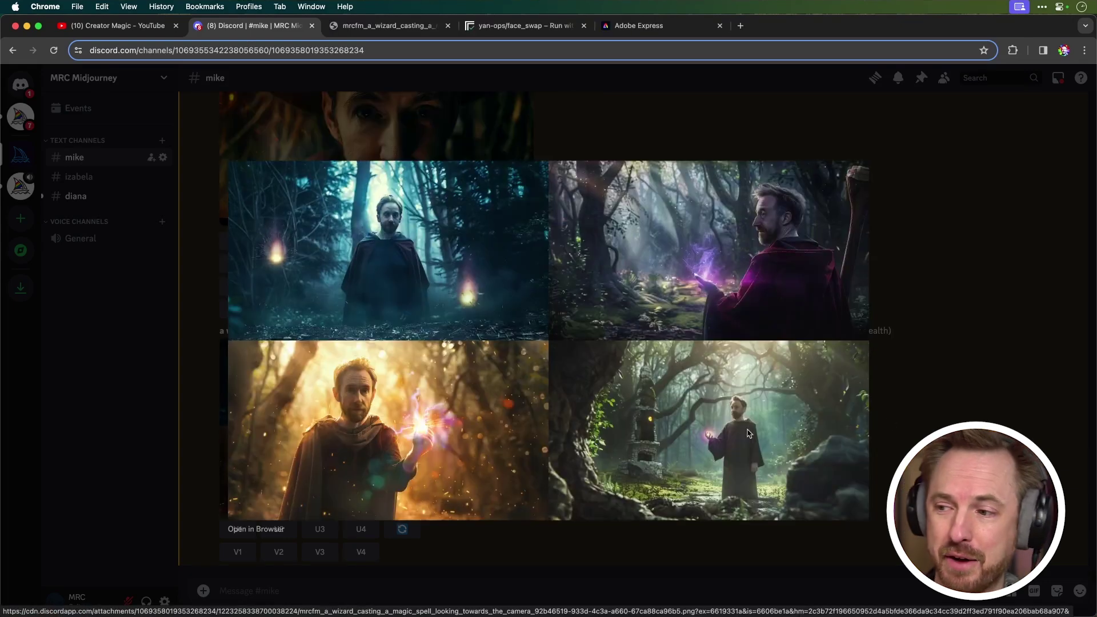
key("Escape")
left_click(320, 529)
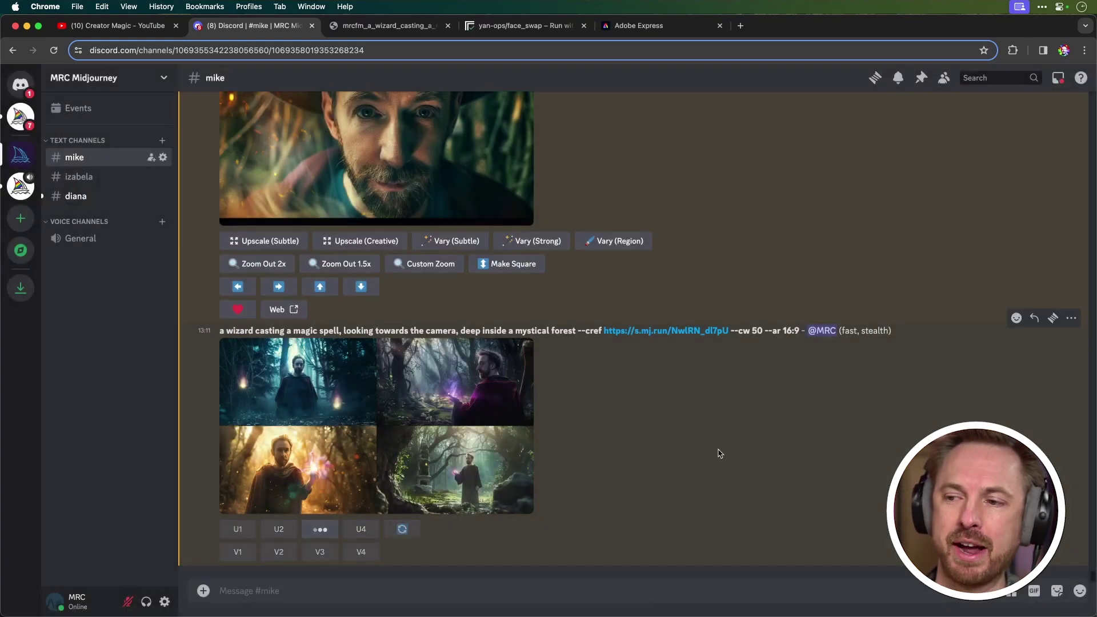
left_click(371, 400)
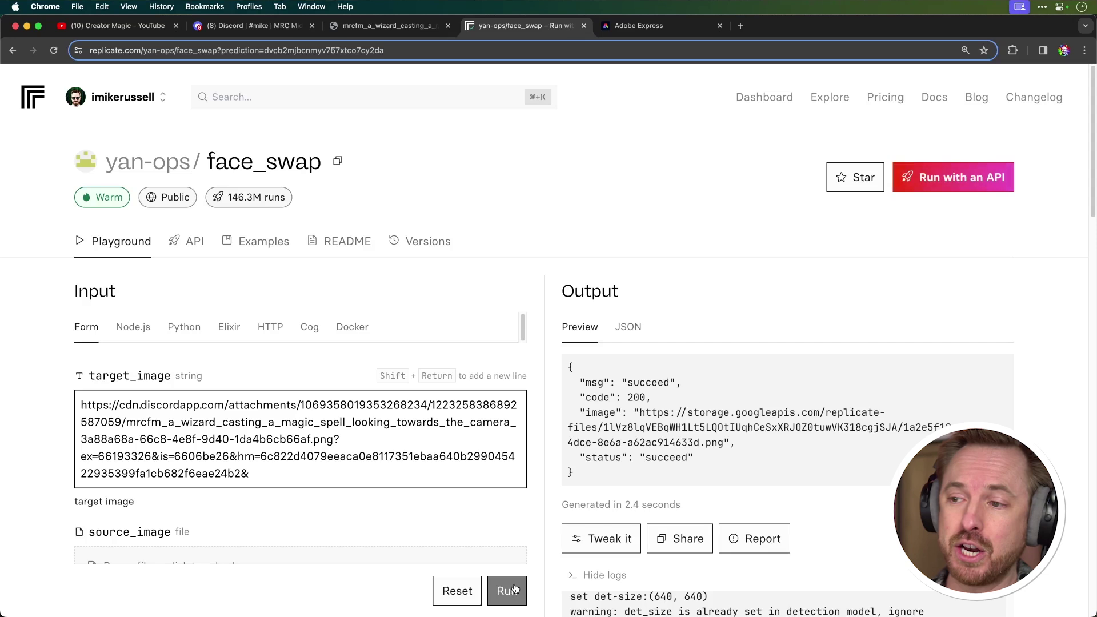
Open the face_swap output image link from the JSON result in a new tab
left_click_drag(639, 413, 725, 441)
right_click(707, 428)
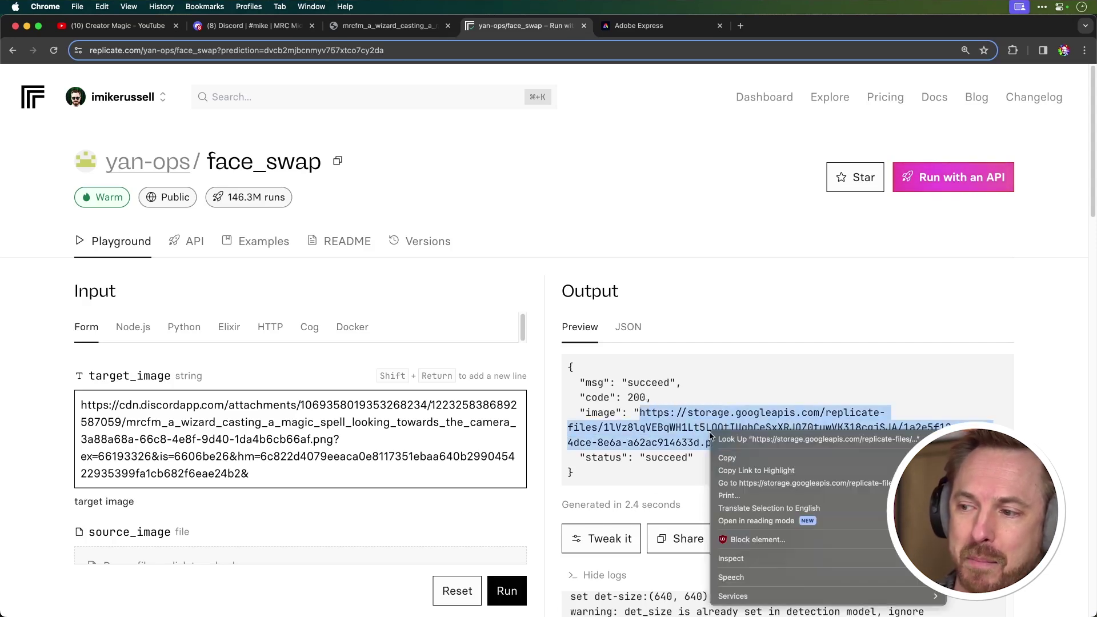
left_click(744, 483)
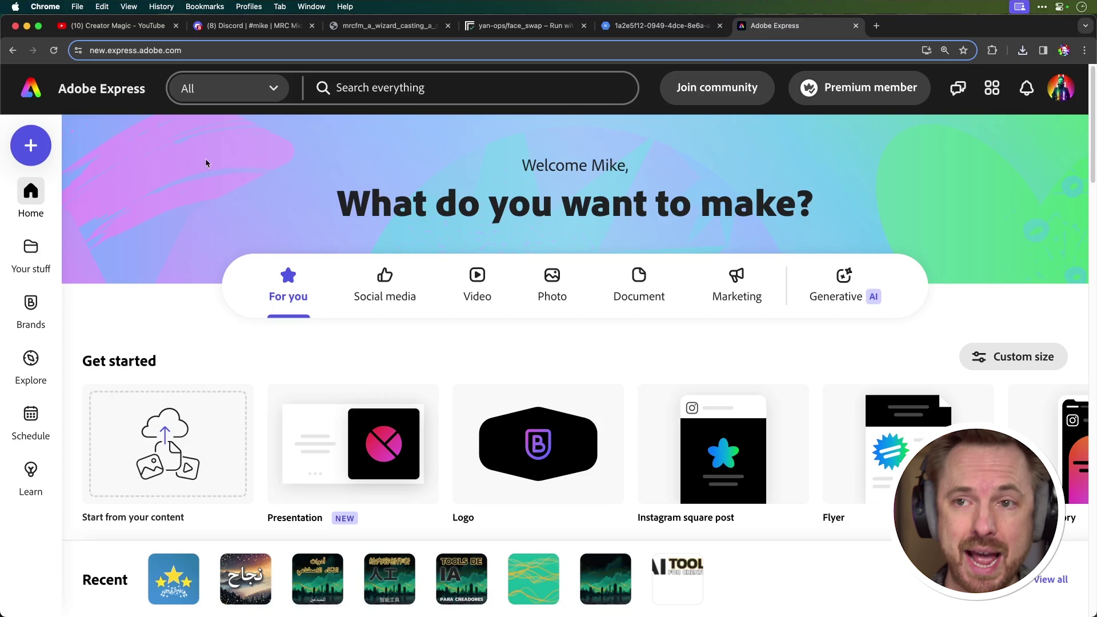
Create a new YouTube thumbnail design at 1280 x 720 px
left_click(46, 149)
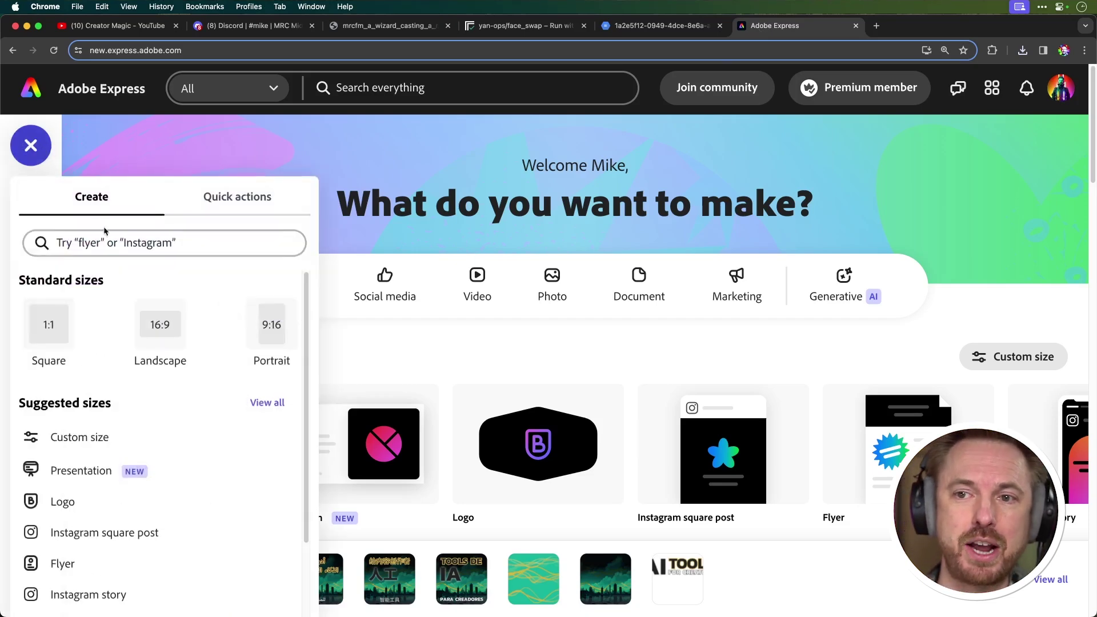
left_click(91, 245)
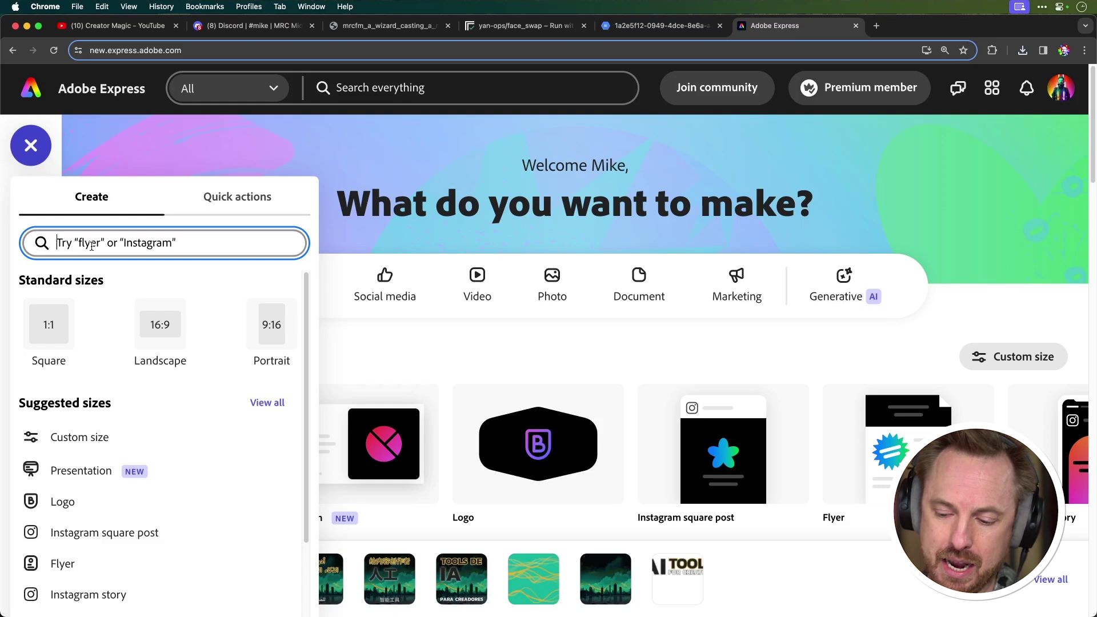
type("you")
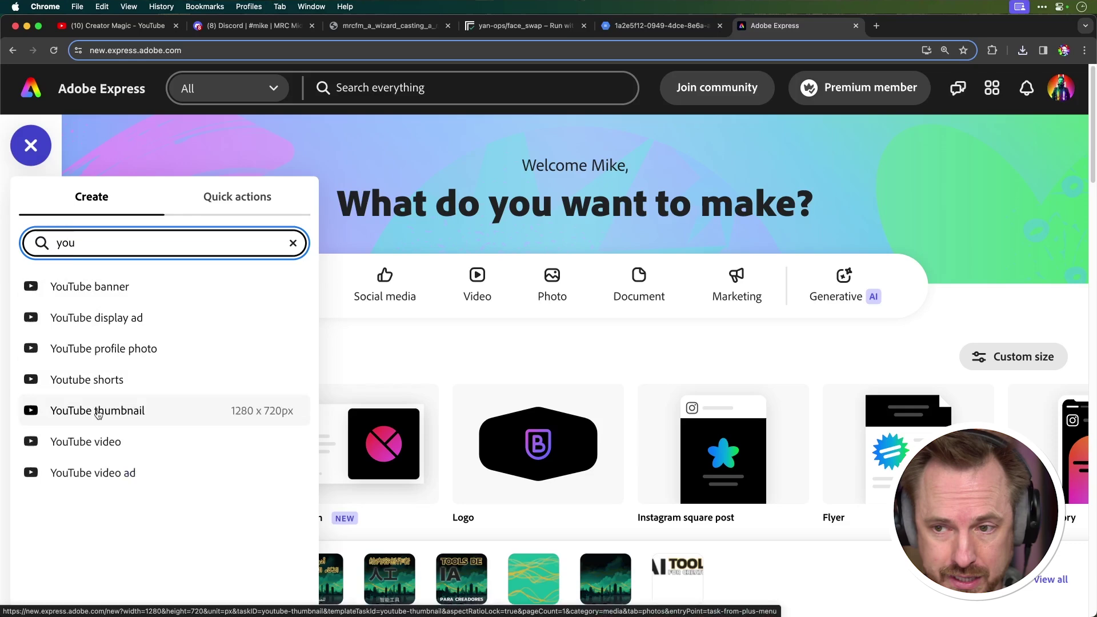
left_click(98, 411)
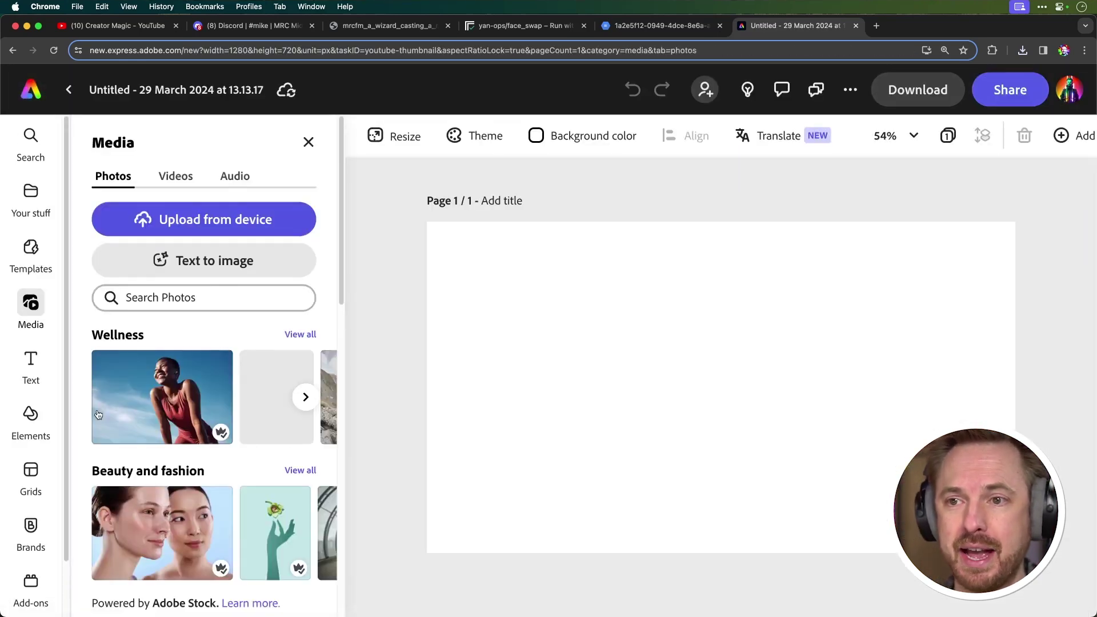
Upload the face-swapped wizard image and stretch it to fill the 1280 x 720 canvas
left_click(191, 233)
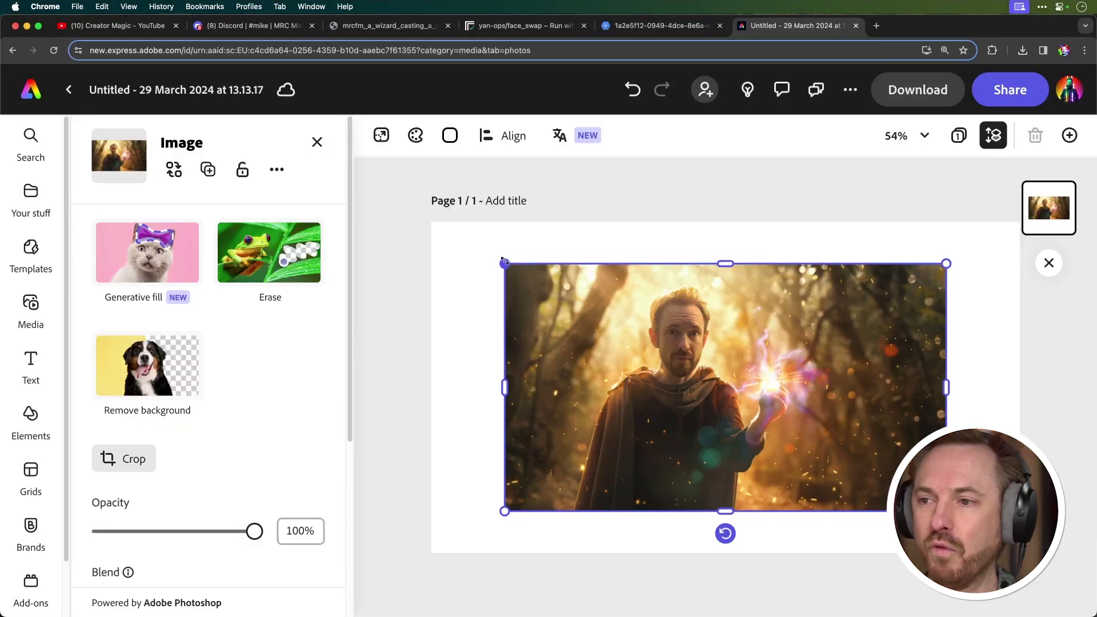
left_click_drag(502, 260, 430, 226)
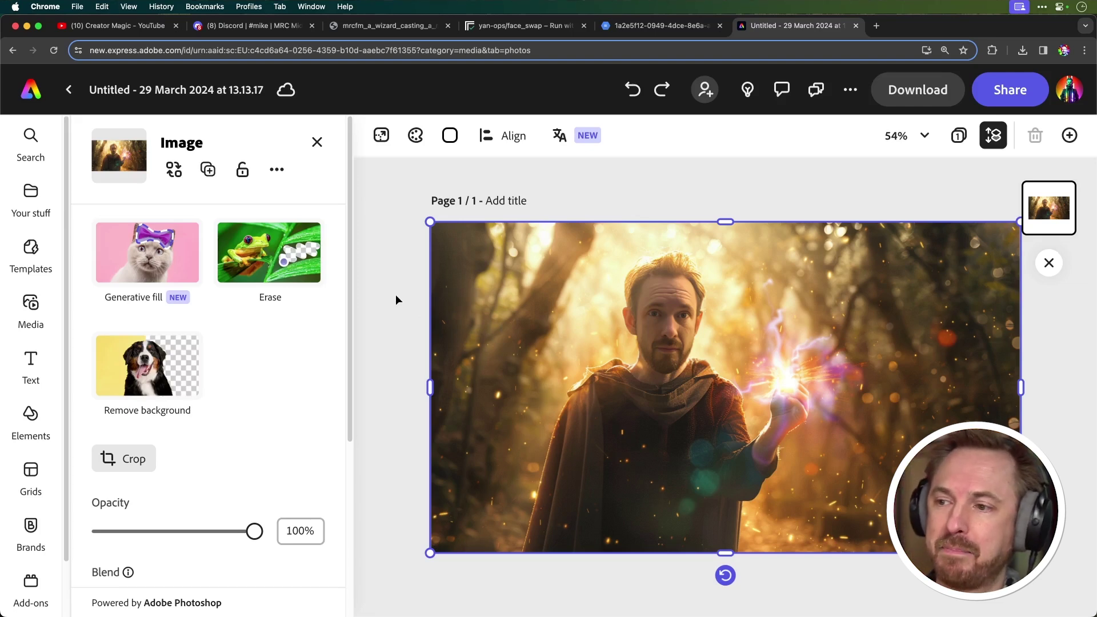
Duplicate the wizard image and remove the copy's background, leaving the cutout in place
key("super+d")
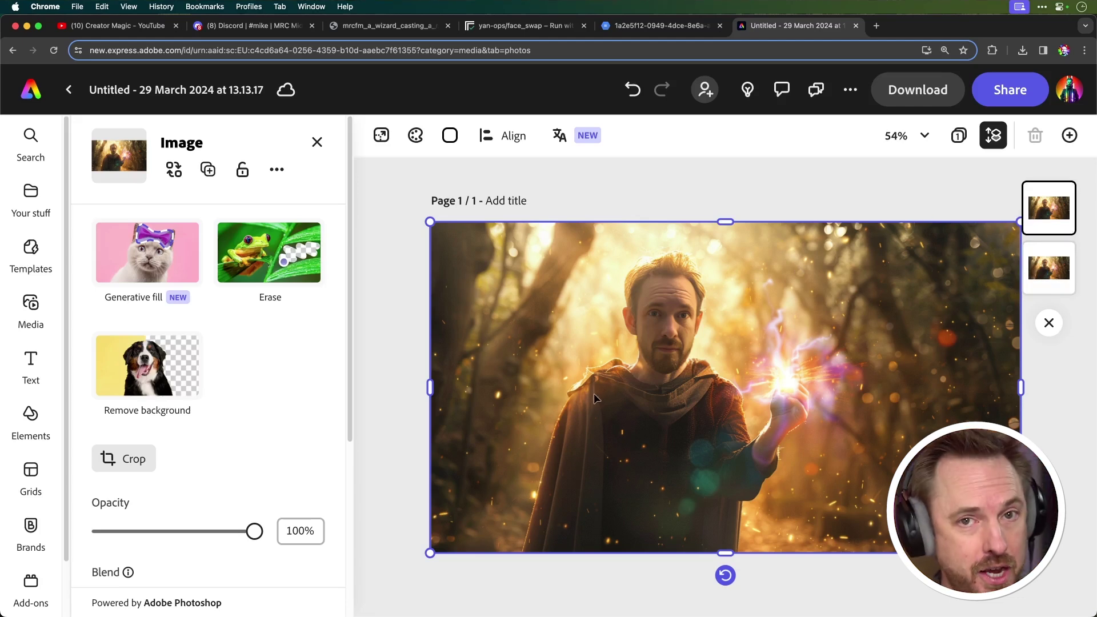
left_click(192, 369)
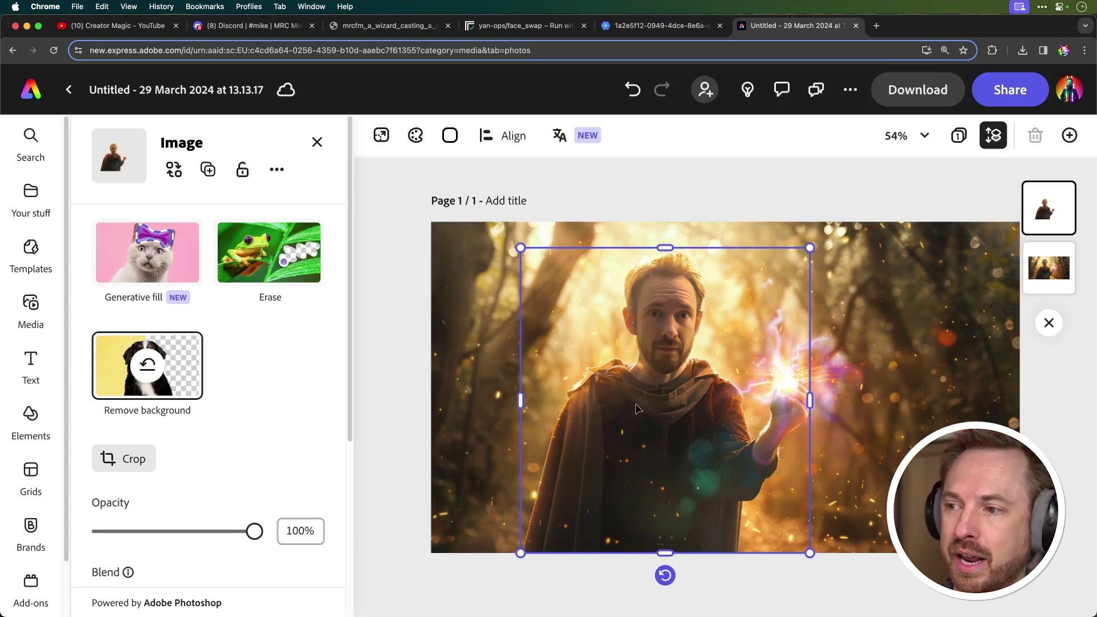
left_click_drag(638, 409, 786, 405)
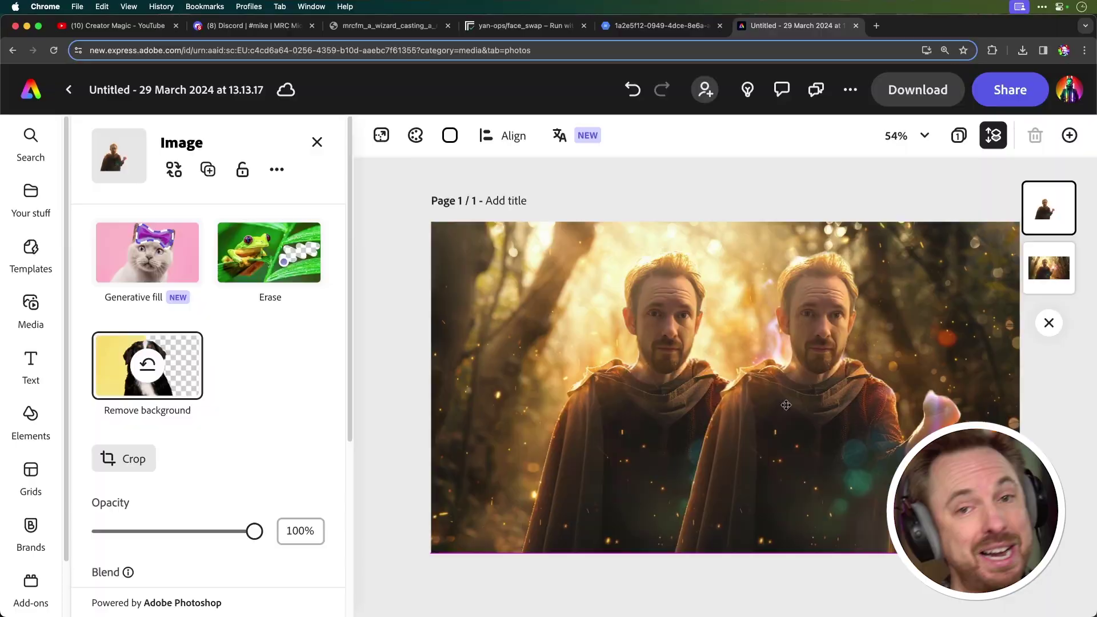
key("super+z")
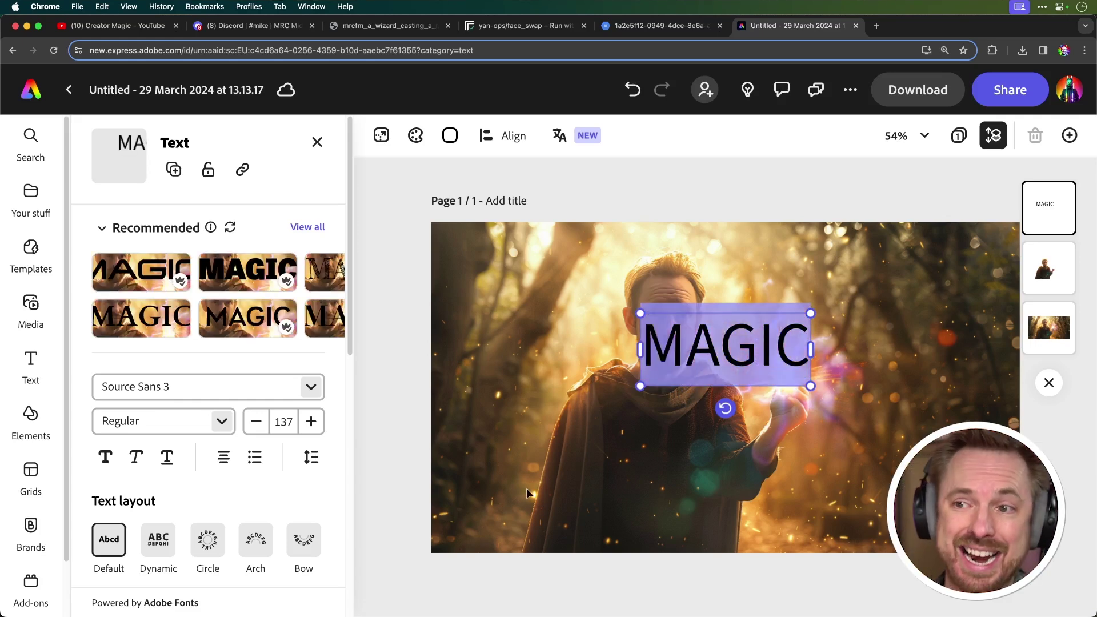
Apply the Tablet Gothic Heavy style to MAGIC and enlarge it over the wizard
mouse_move(200, 268)
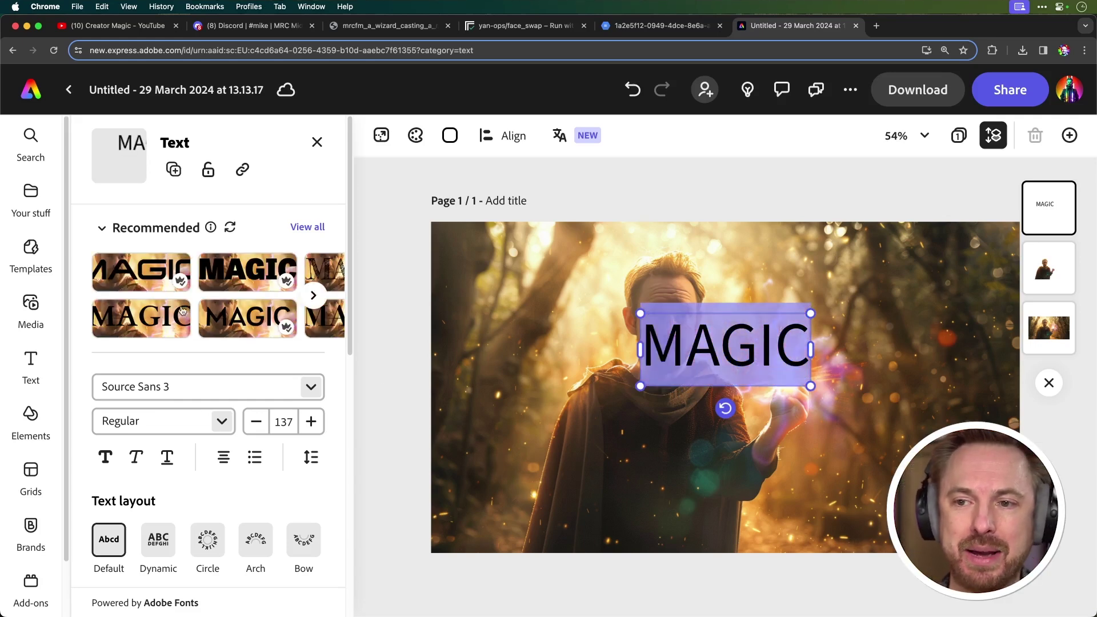
left_click(237, 281)
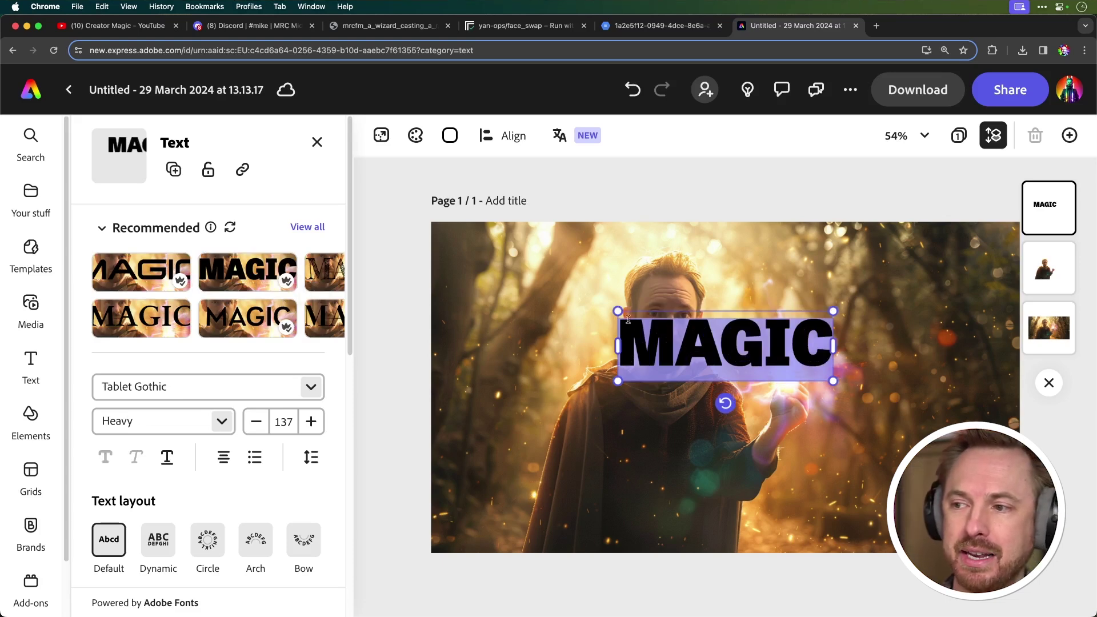
left_click_drag(618, 312, 448, 256)
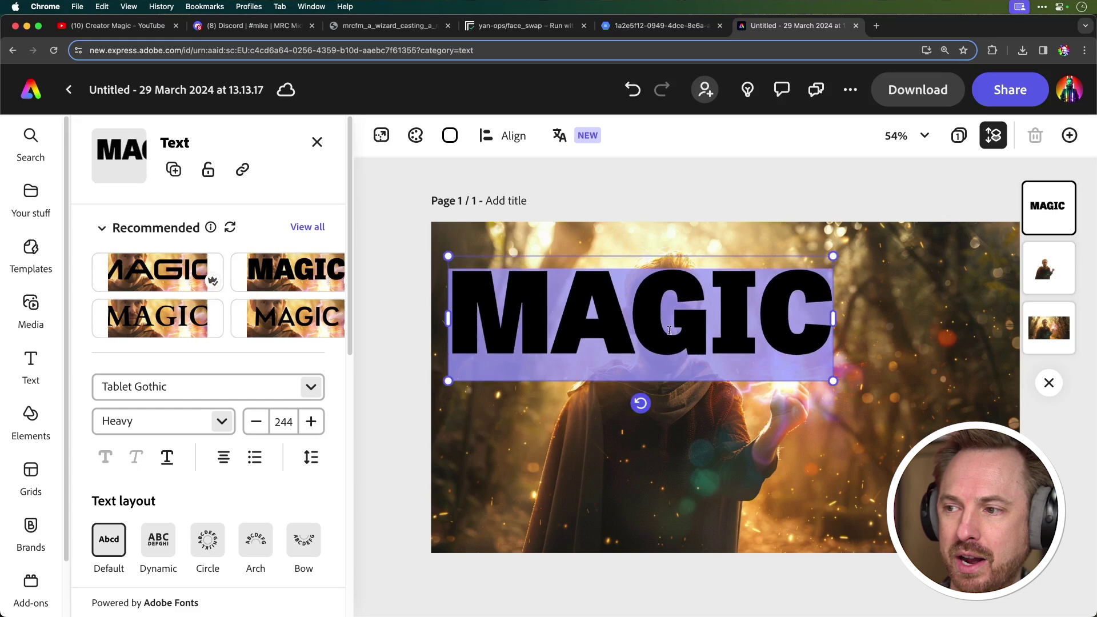
left_click_drag(669, 330, 675, 317)
Enlarge MAGIC to size 328 across the image and change its fill to white
left_click_drag(835, 380, 964, 424)
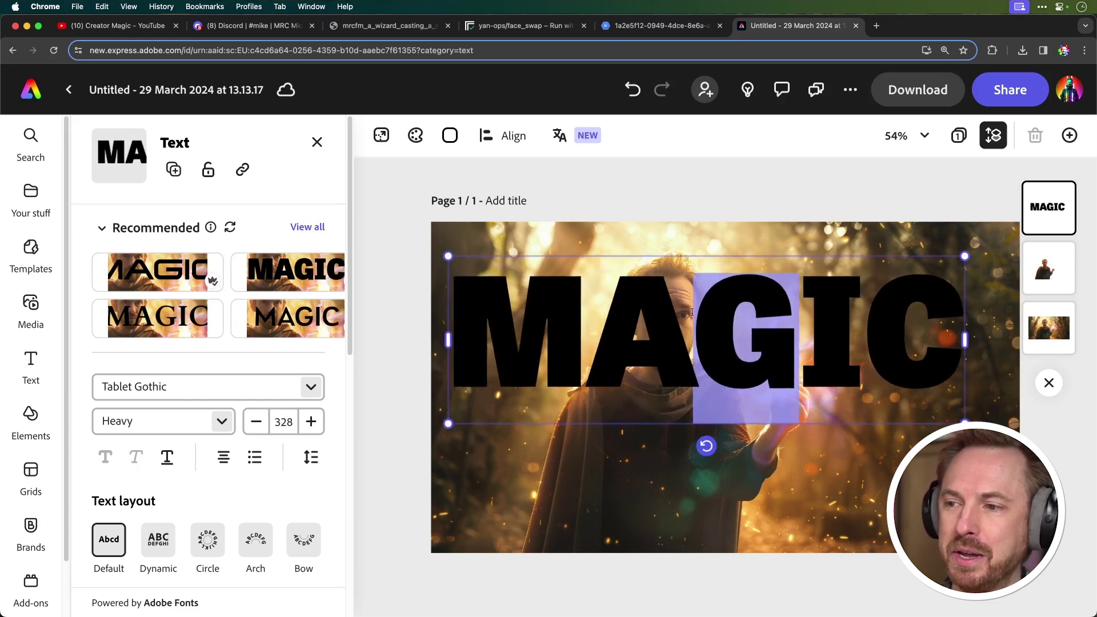
left_click(623, 309)
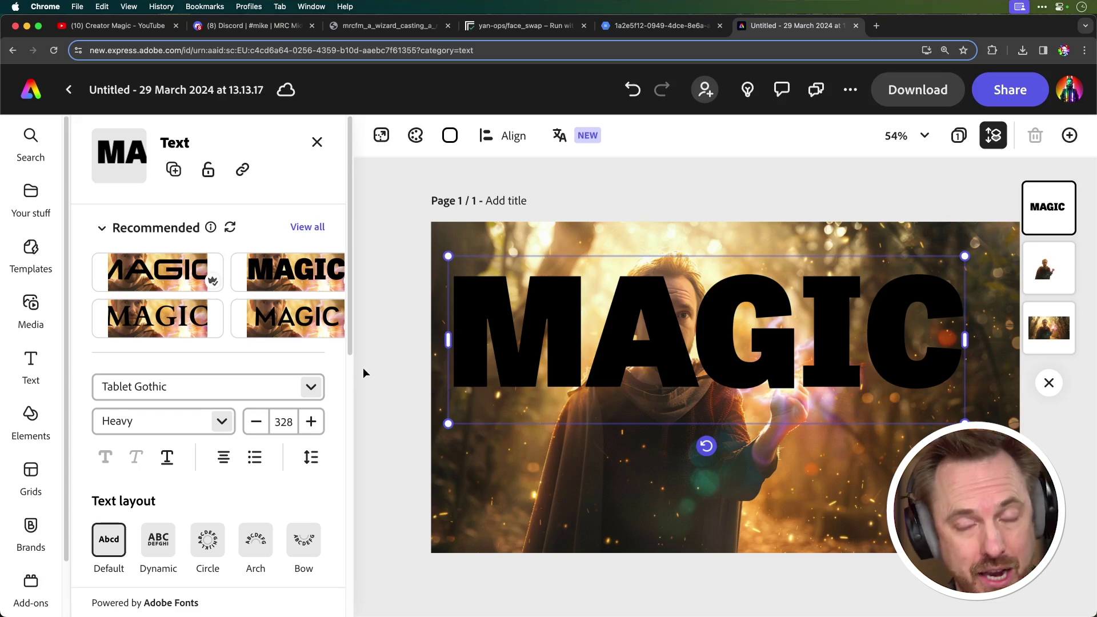
scroll(336, 374, "down", 4)
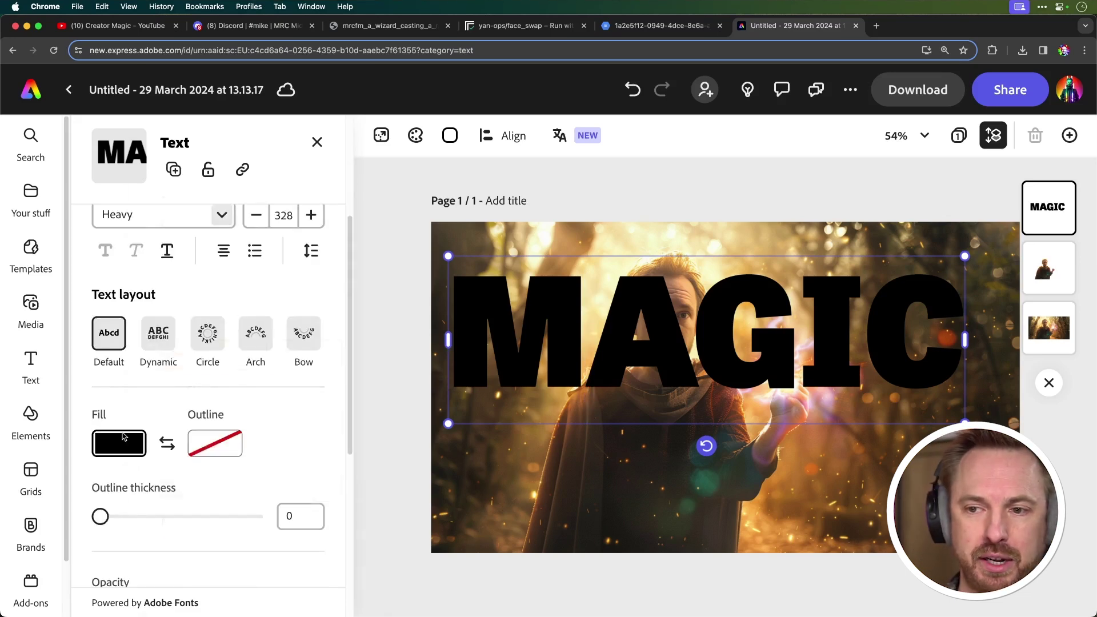
left_click(120, 442)
left_click(326, 365)
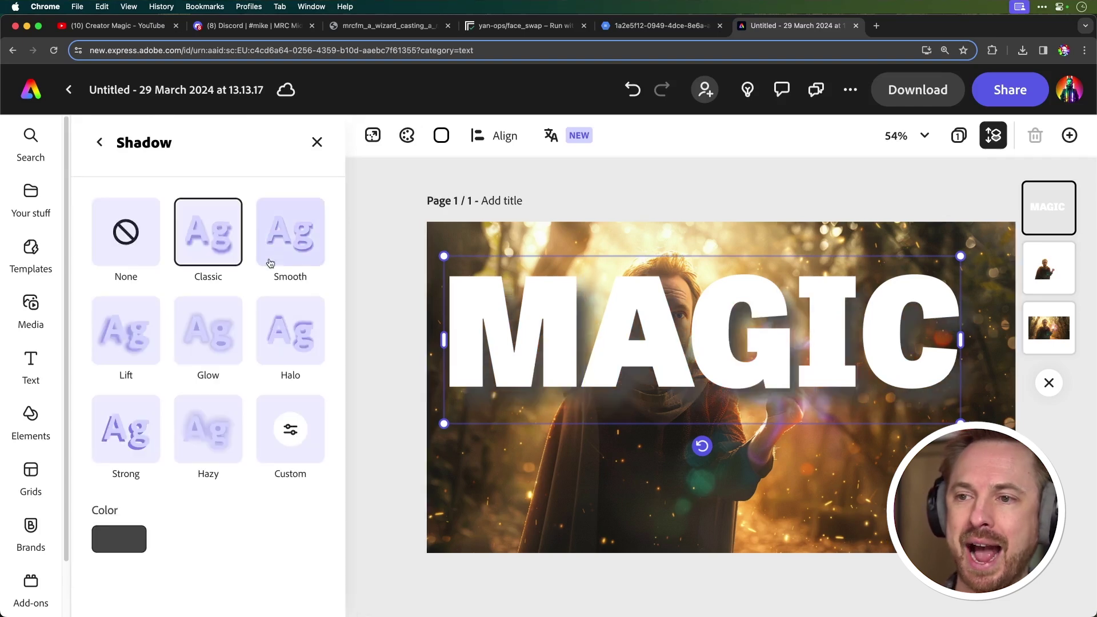
Preview the Lift, Glow, Halo, Strong, Hazy and Classic shadows on MAGIC, finishing on Smooth
left_click(281, 252)
left_click(152, 340)
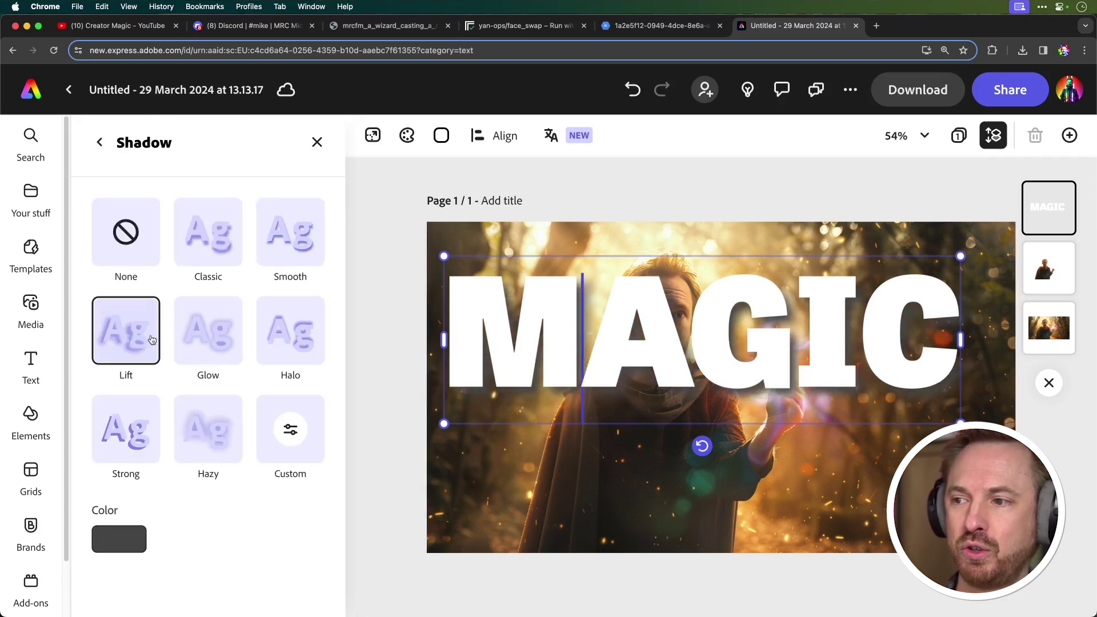
left_click(205, 350)
left_click(276, 359)
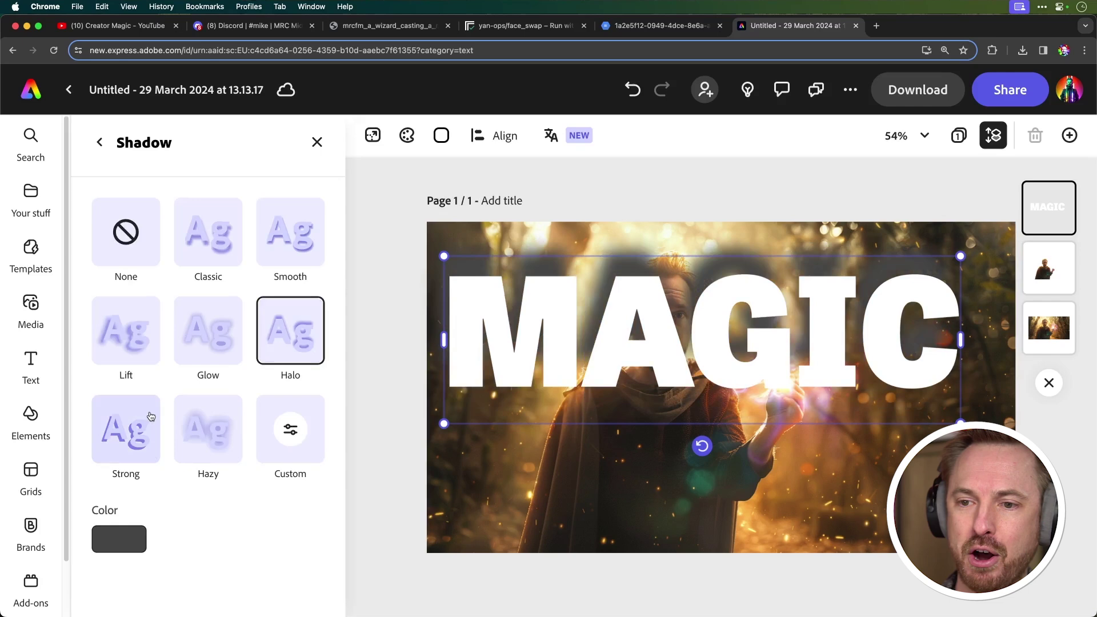
left_click(130, 427)
left_click(177, 421)
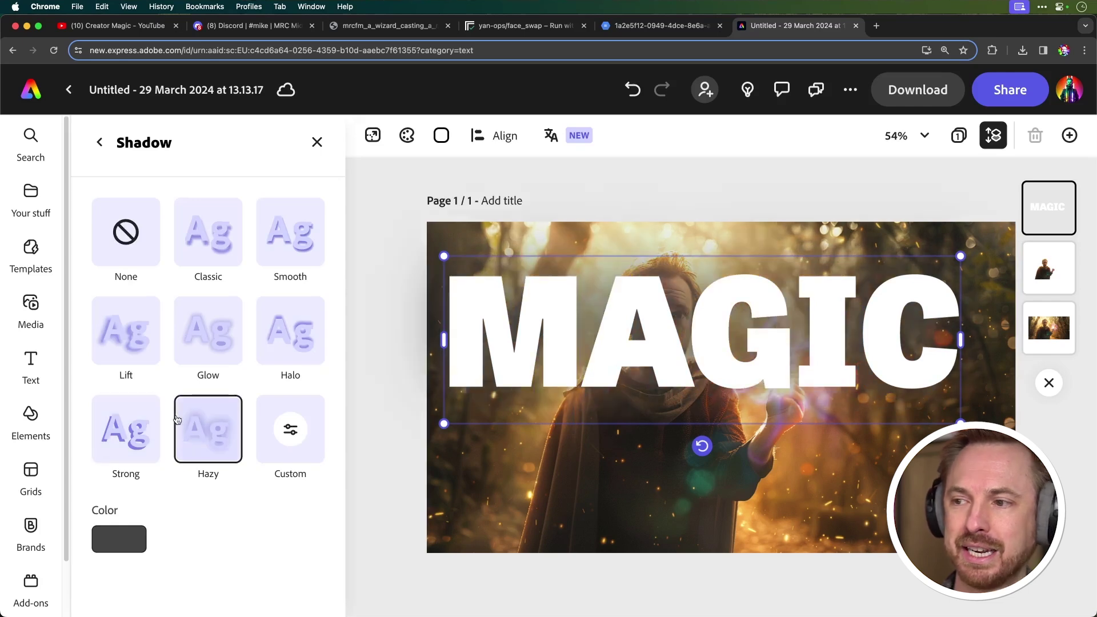
left_click(232, 251)
left_click(287, 245)
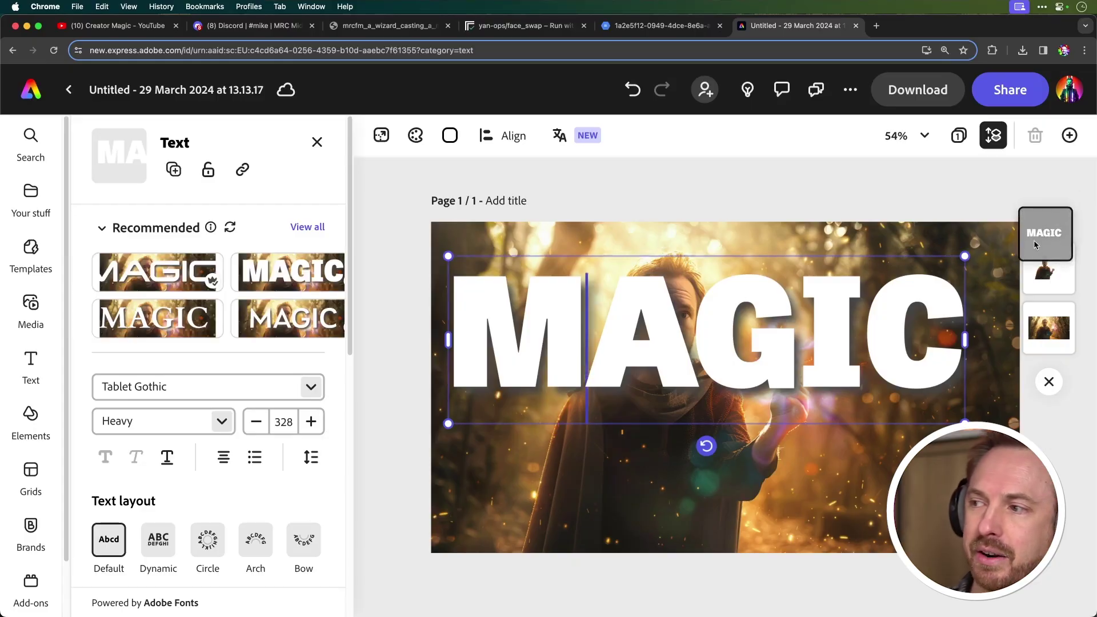
Move the MAGIC text layer below the wizard cutout and shift it behind his head
left_click_drag(1033, 240, 1034, 275)
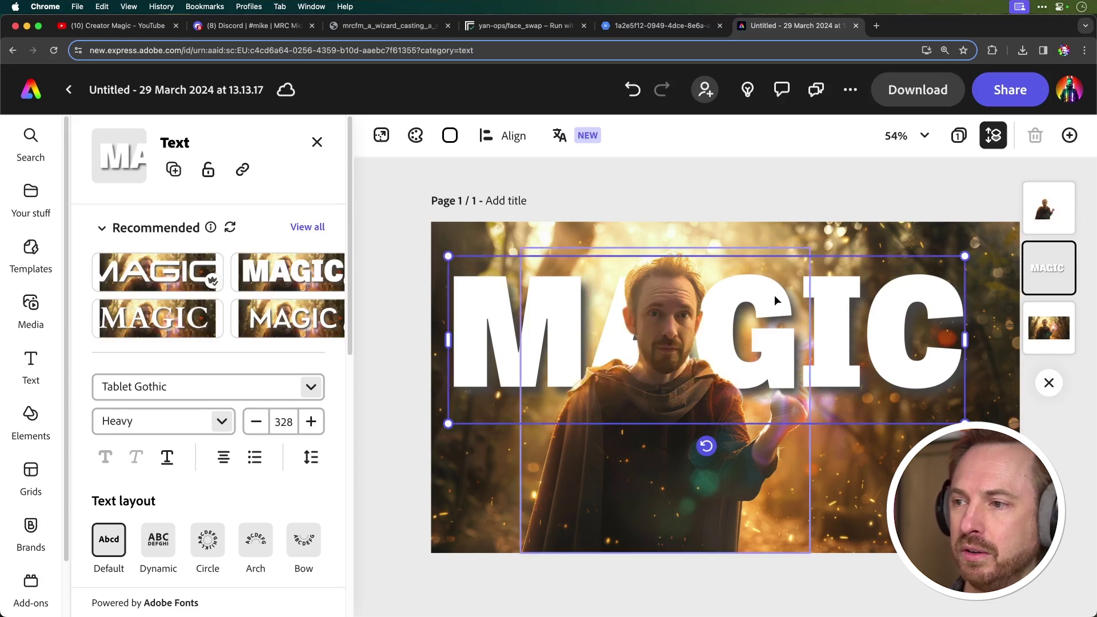
left_click_drag(894, 352, 913, 326)
left_click(800, 172)
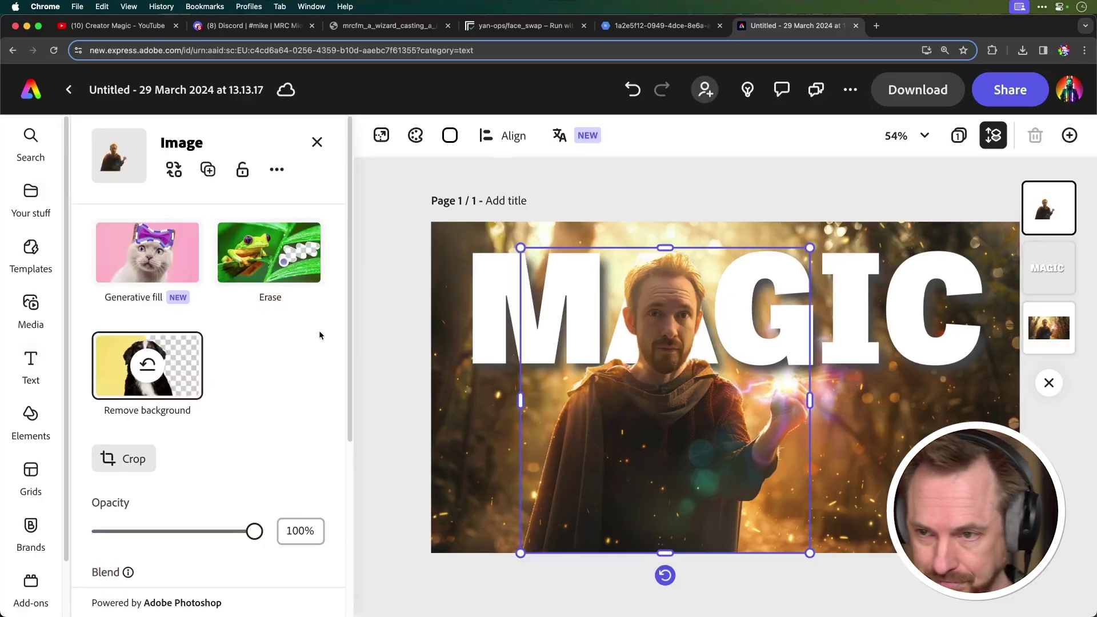
Preview grayscale, darkened and duotone effect presets on the wizard, then reset to None
scroll(207, 448, "down", 5)
left_click(207, 449)
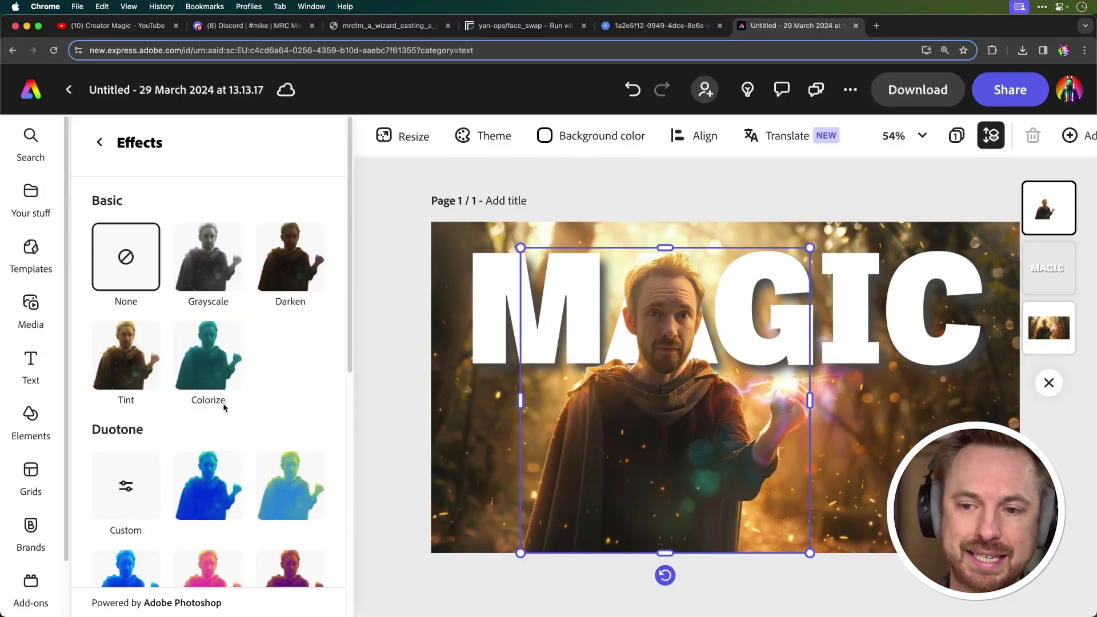
scroll(225, 407, "down", 8)
scroll(227, 410, "up", 8)
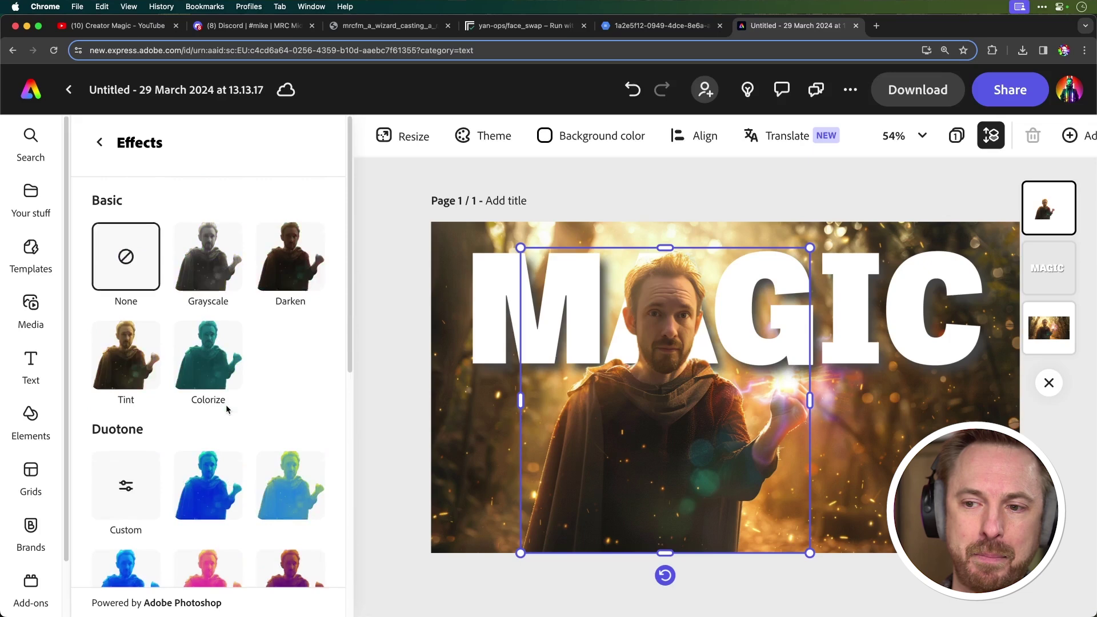
left_click(220, 274)
left_click(289, 258)
left_click(213, 489)
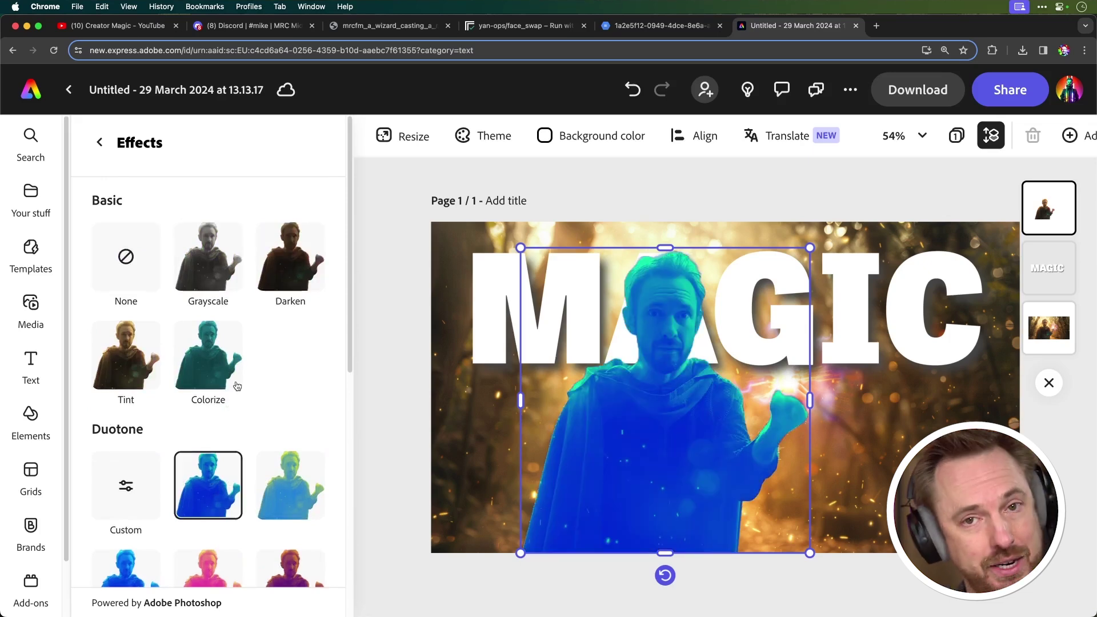
scroll(237, 387, "down", 5)
left_click(205, 277)
left_click(290, 276)
scroll(257, 286, "up", 3)
left_click(208, 317)
scroll(172, 258, "up", 3)
left_click(133, 269)
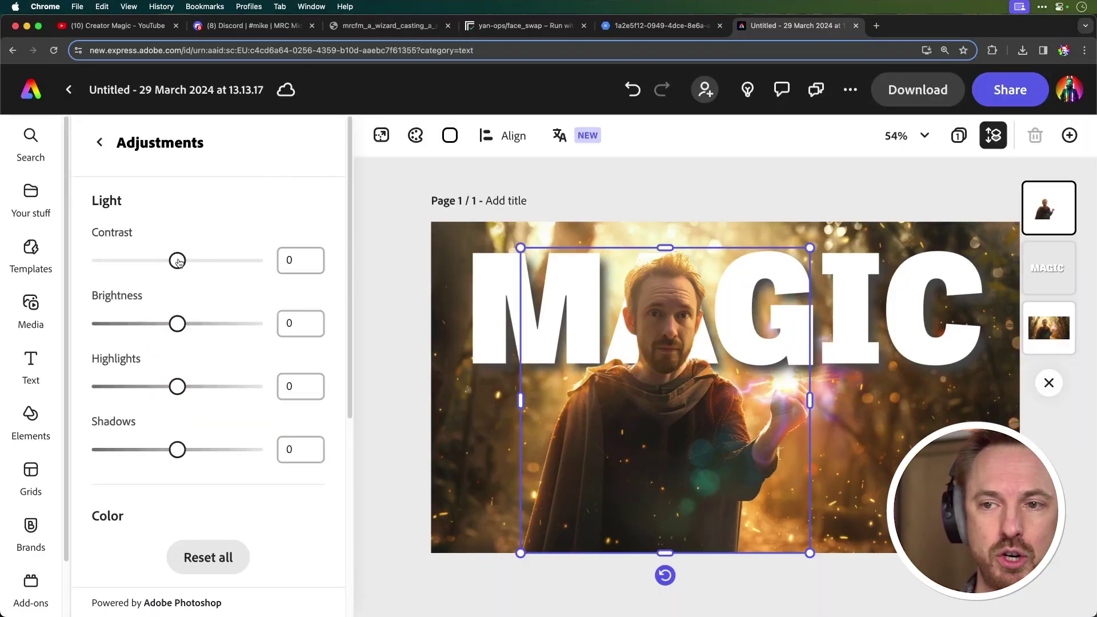
Adjust the wizard with slightly more contrast, brightness 32, highlights -61 and shadows -32
mouse_move(153, 258)
left_mouse_down()
mouse_move(188, 260)
mouse_move(160, 260)
left_mouse_up()
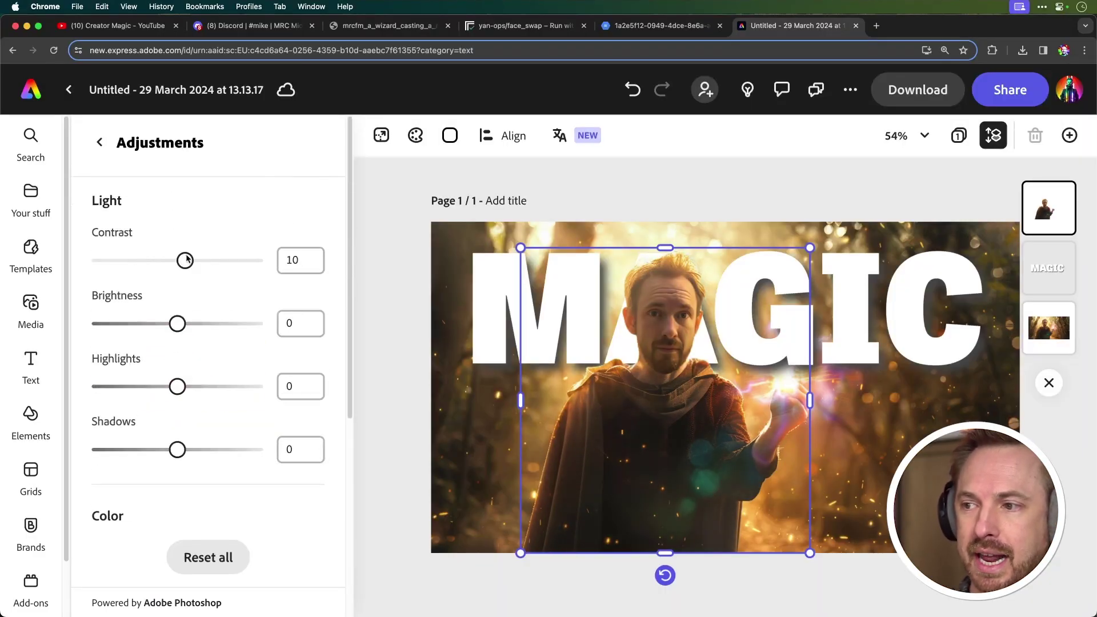
left_click_drag(172, 320, 193, 326)
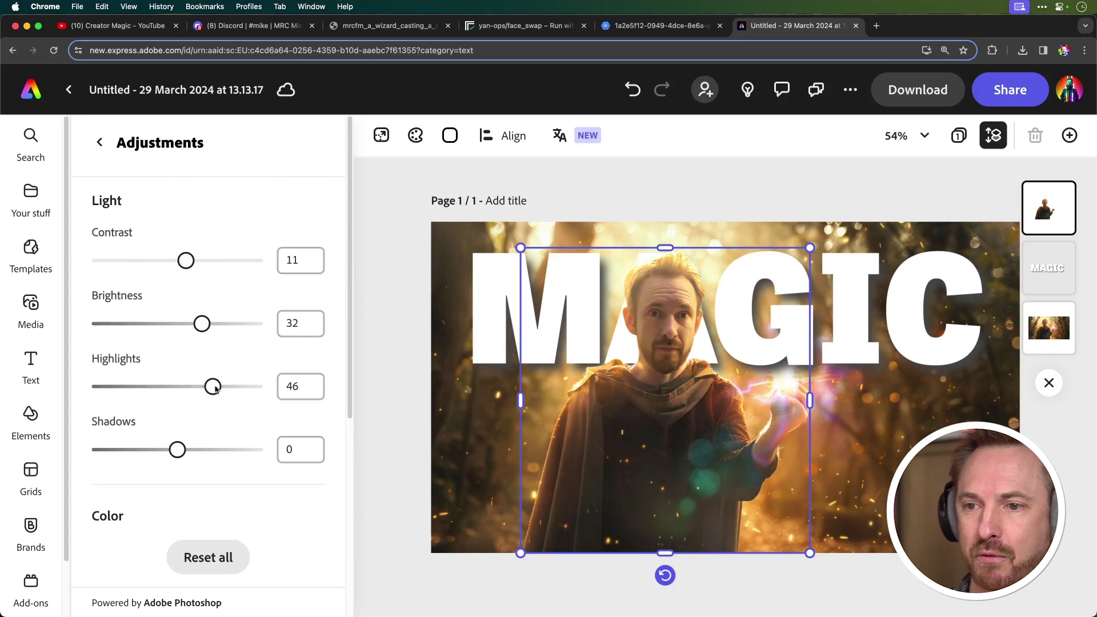
left_click_drag(216, 389, 141, 388)
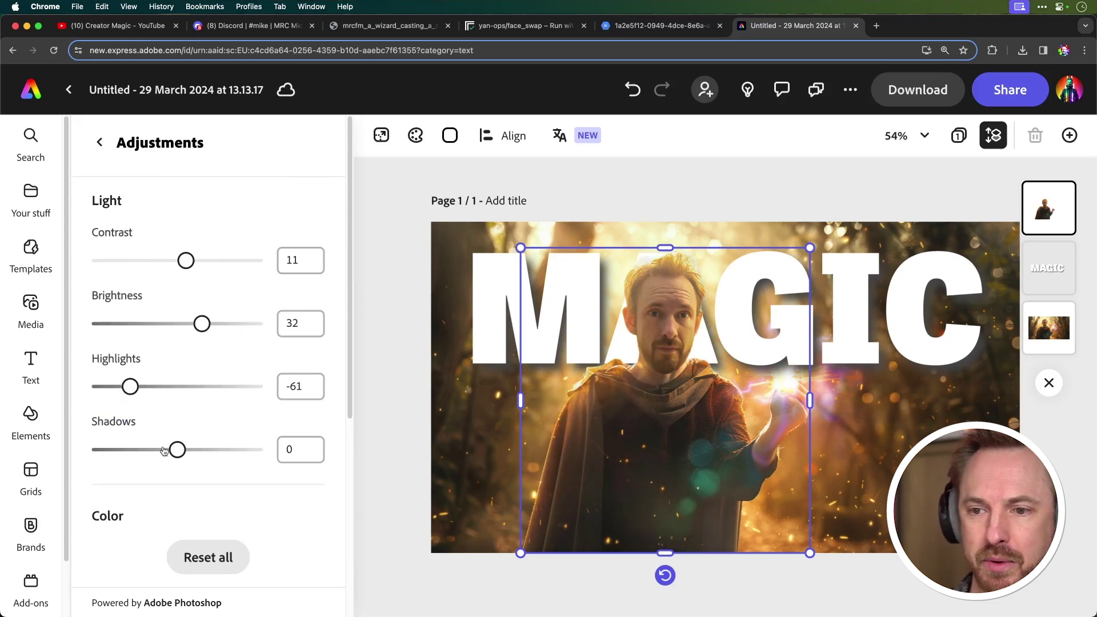
left_click_drag(199, 451, 150, 451)
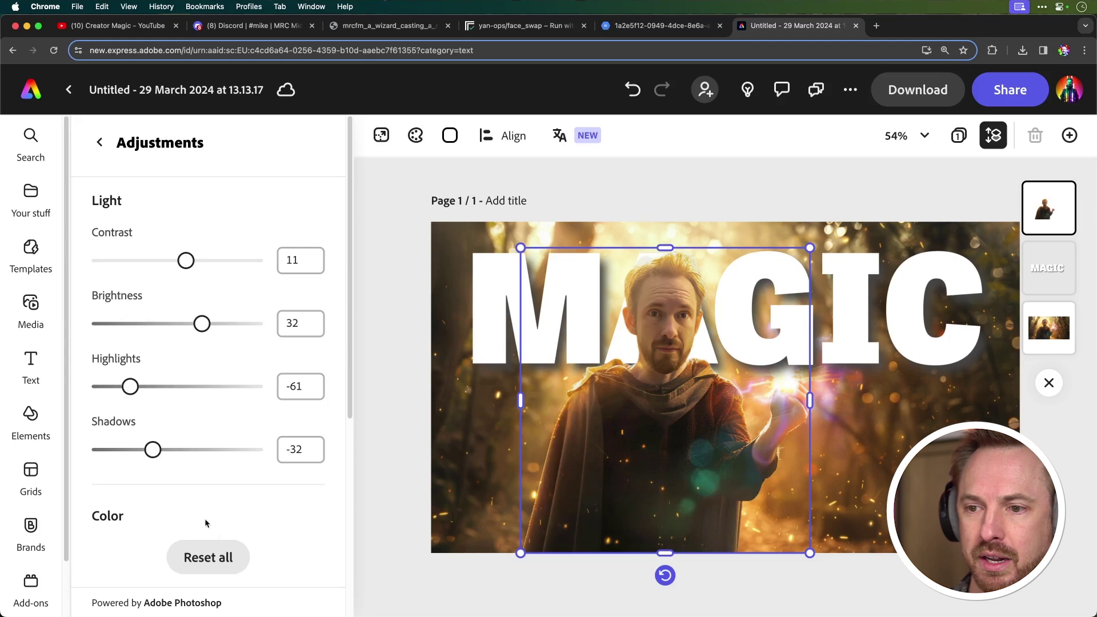
scroll(207, 523, "down", 5)
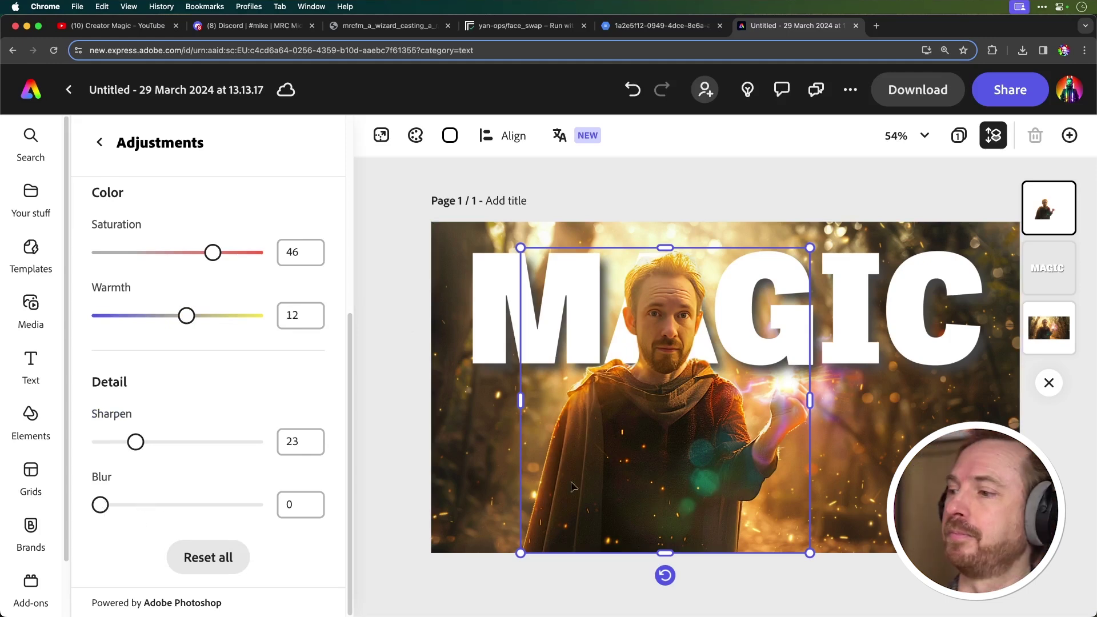
Darken the background photo: contrast -95, brightness -51, lower highlights, shadows -53, slight blur
left_click(1062, 334)
scroll(264, 343, "down", 5)
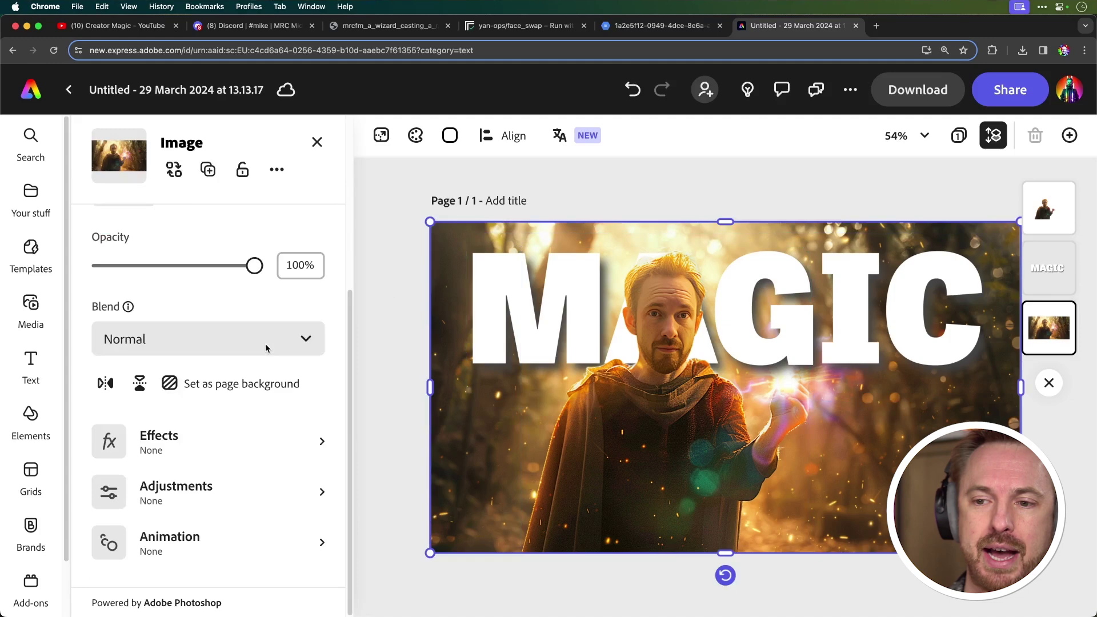
left_click(197, 488)
scroll(245, 297, "up", 5)
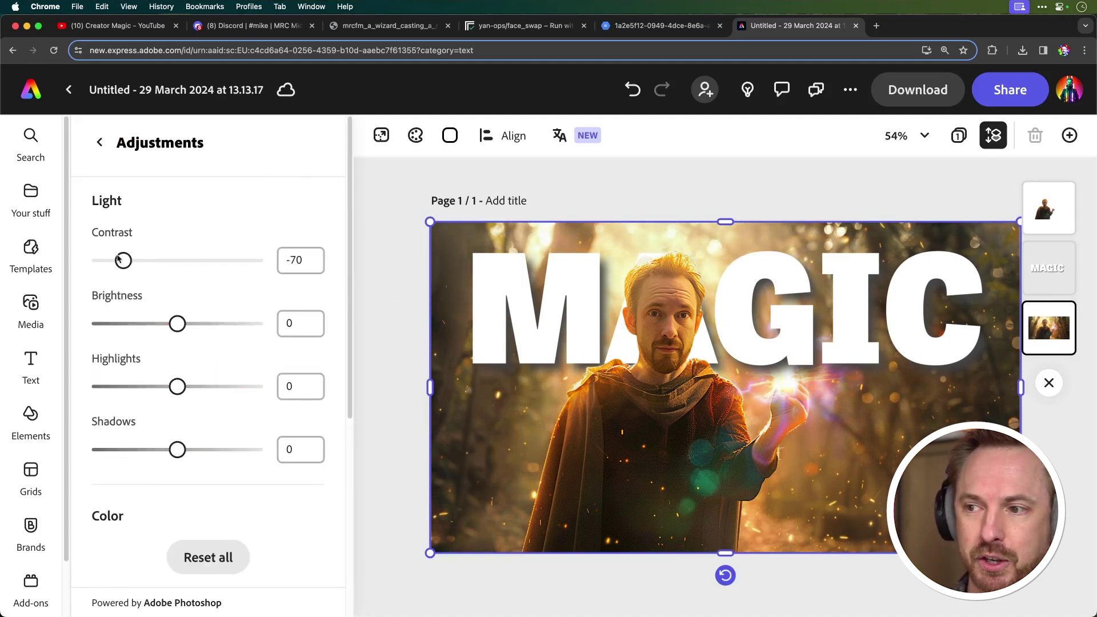
left_click_drag(164, 261, 130, 263)
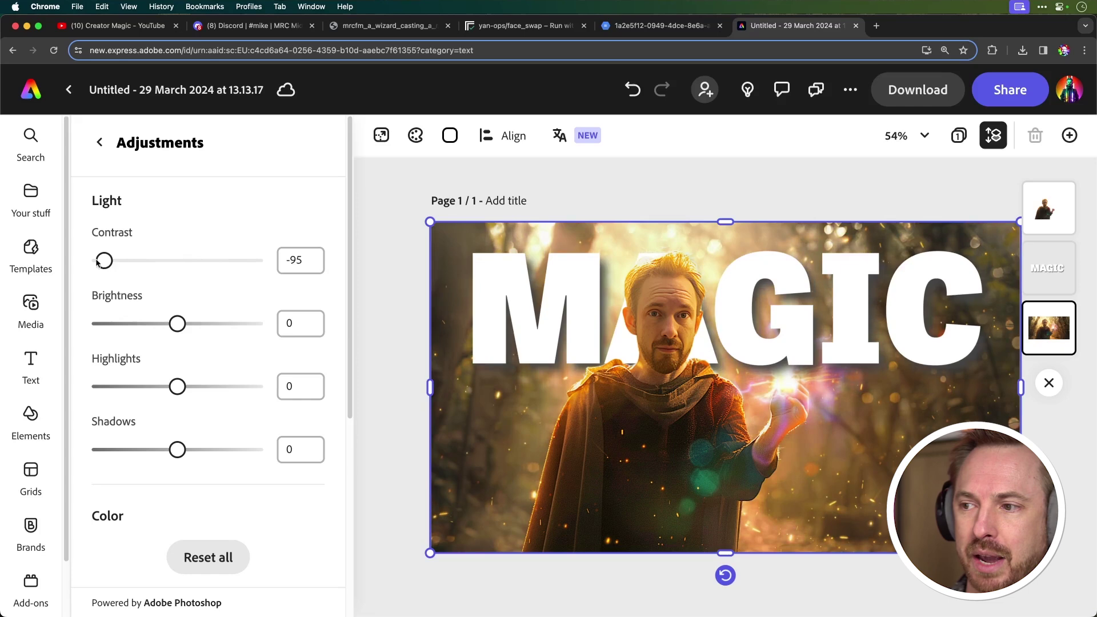
left_click_drag(173, 324, 143, 324)
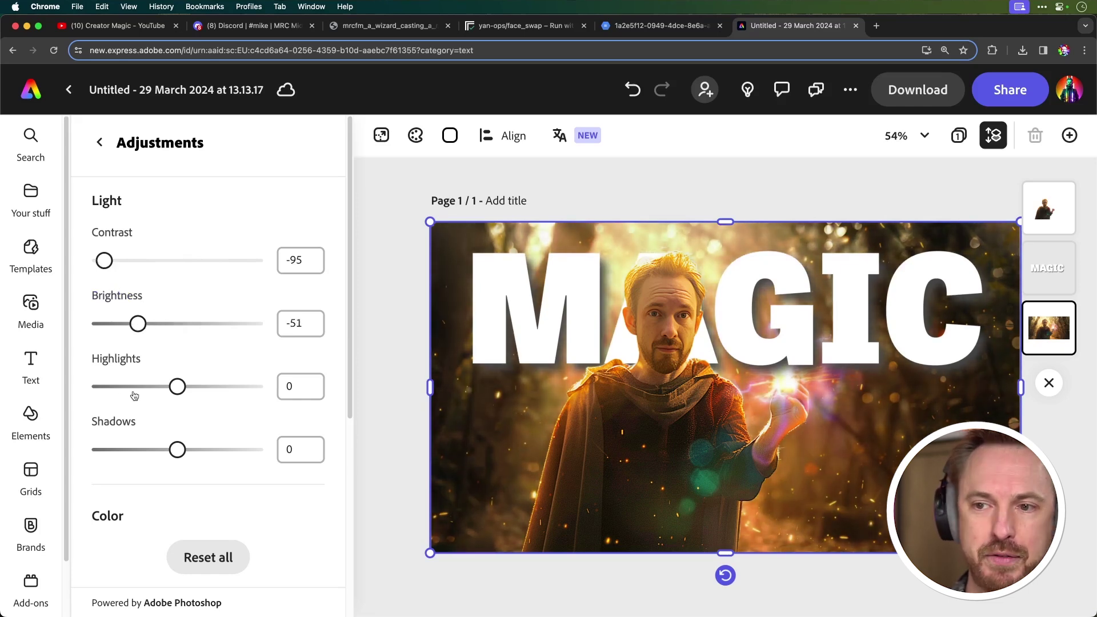
left_click_drag(192, 389, 168, 389)
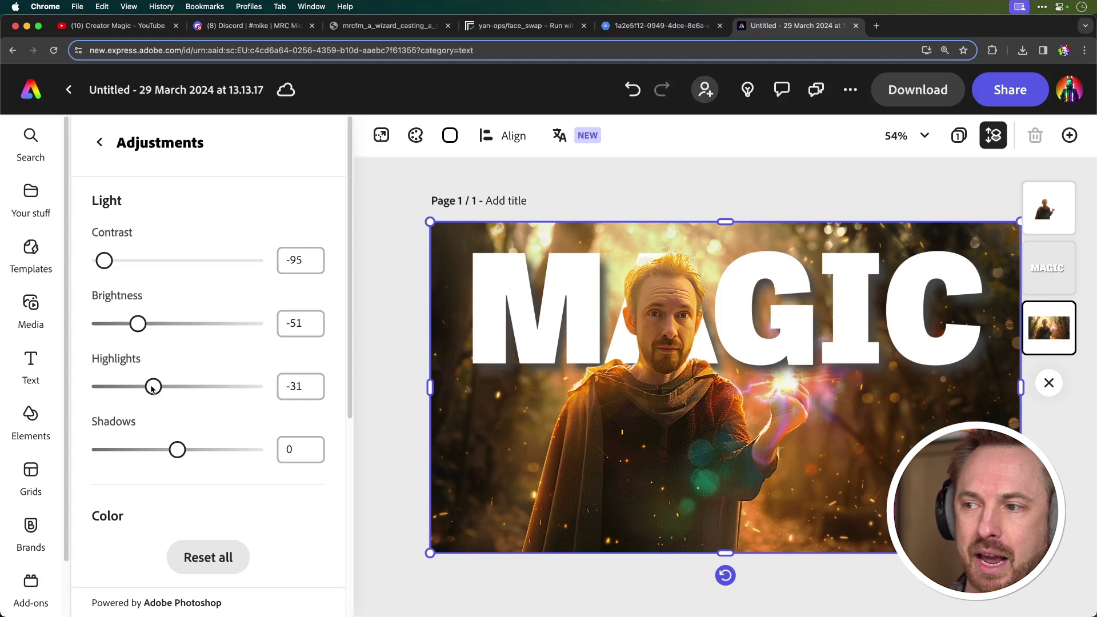
left_click_drag(180, 450, 135, 440)
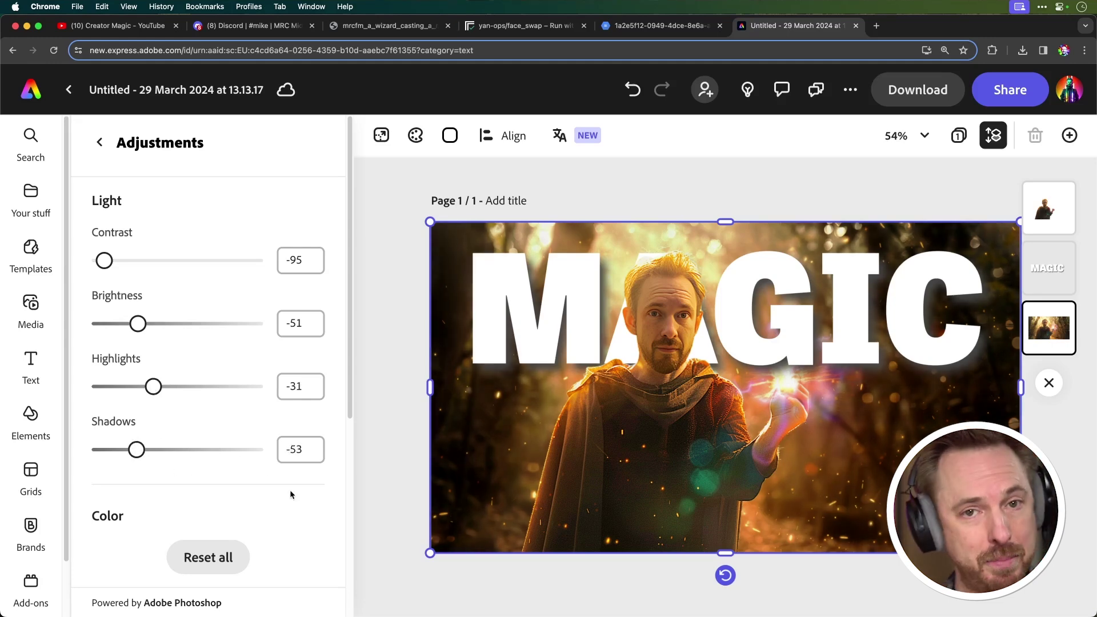
scroll(289, 531, "down", 5)
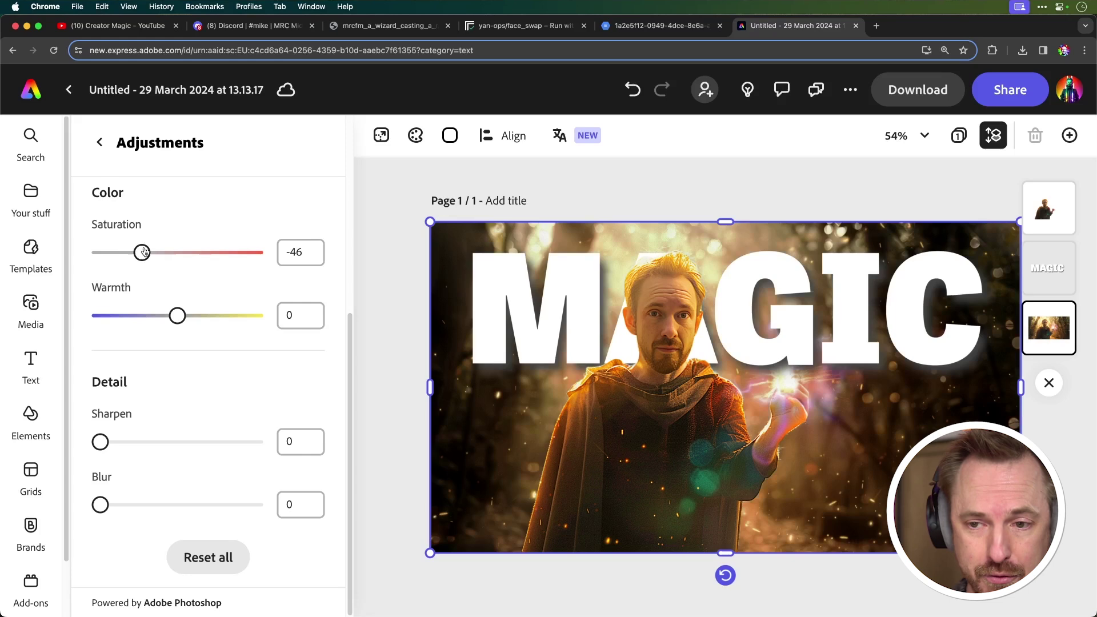
mouse_move(99, 505)
left_mouse_down()
mouse_move(149, 505)
mouse_move(106, 510)
left_mouse_up()
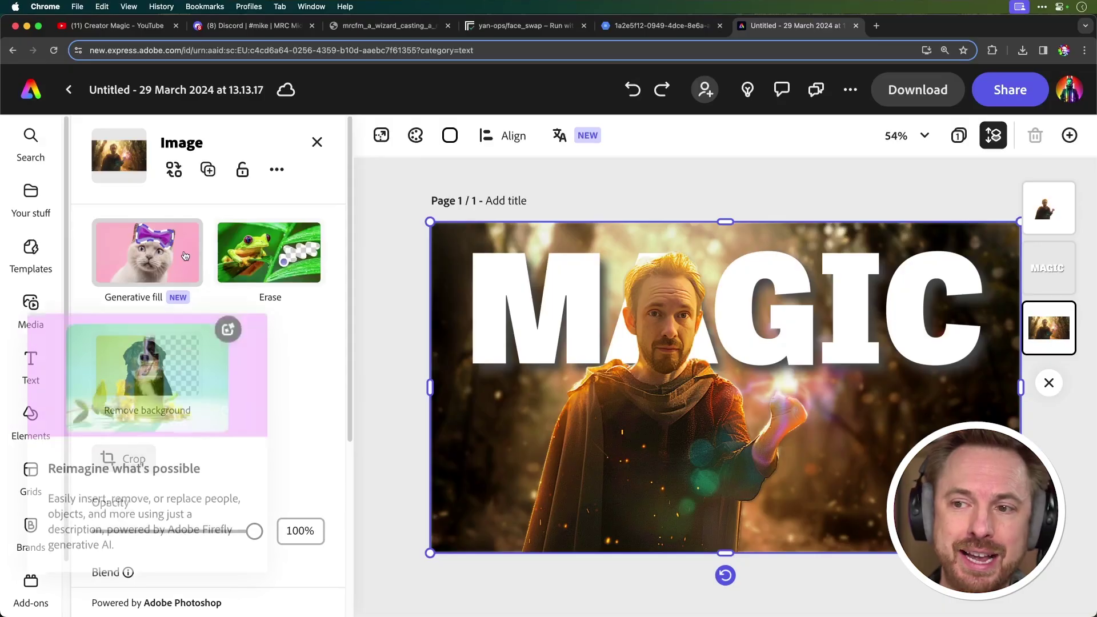
Brush the lower-right corner with Generative fill and generate a 'frog' there
left_click(147, 252)
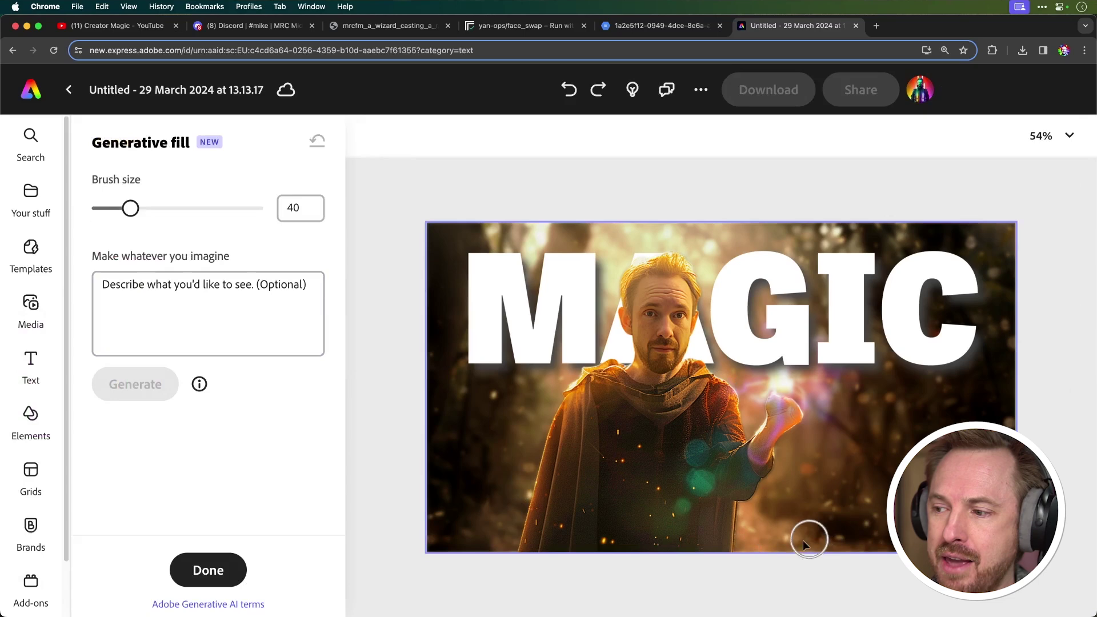
mouse_move(808, 539)
left_mouse_down()
mouse_move(894, 473)
mouse_move(813, 537)
mouse_move(803, 562)
mouse_move(875, 525)
mouse_move(820, 551)
mouse_move(878, 474)
mouse_move(814, 504)
mouse_move(892, 447)
mouse_move(888, 433)
mouse_move(816, 480)
left_mouse_up()
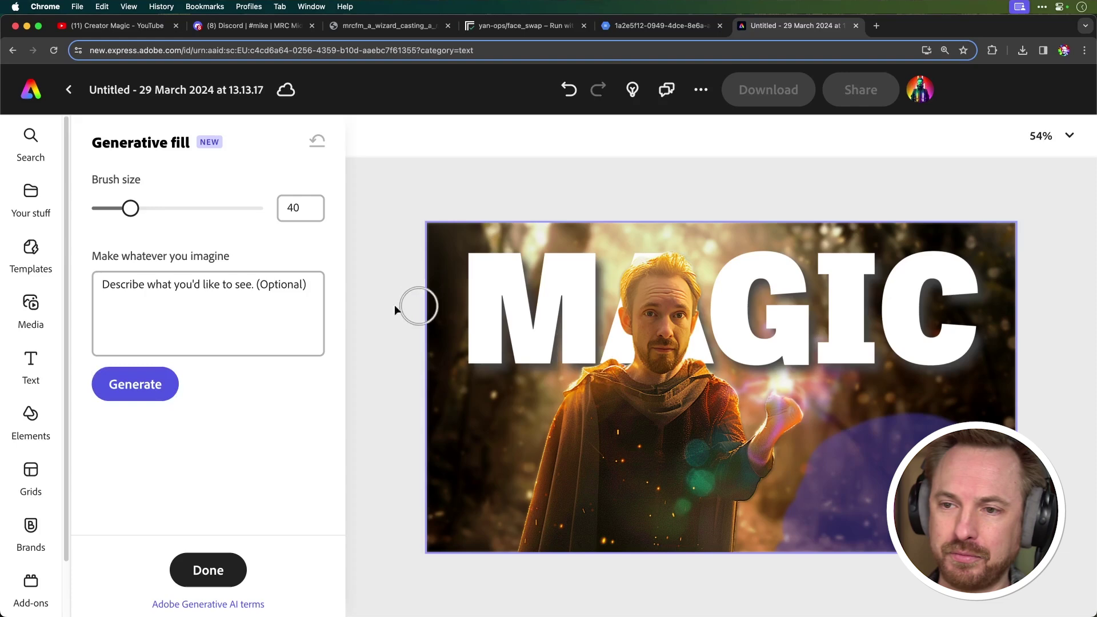
left_click(269, 316)
type("frog")
left_click(122, 379)
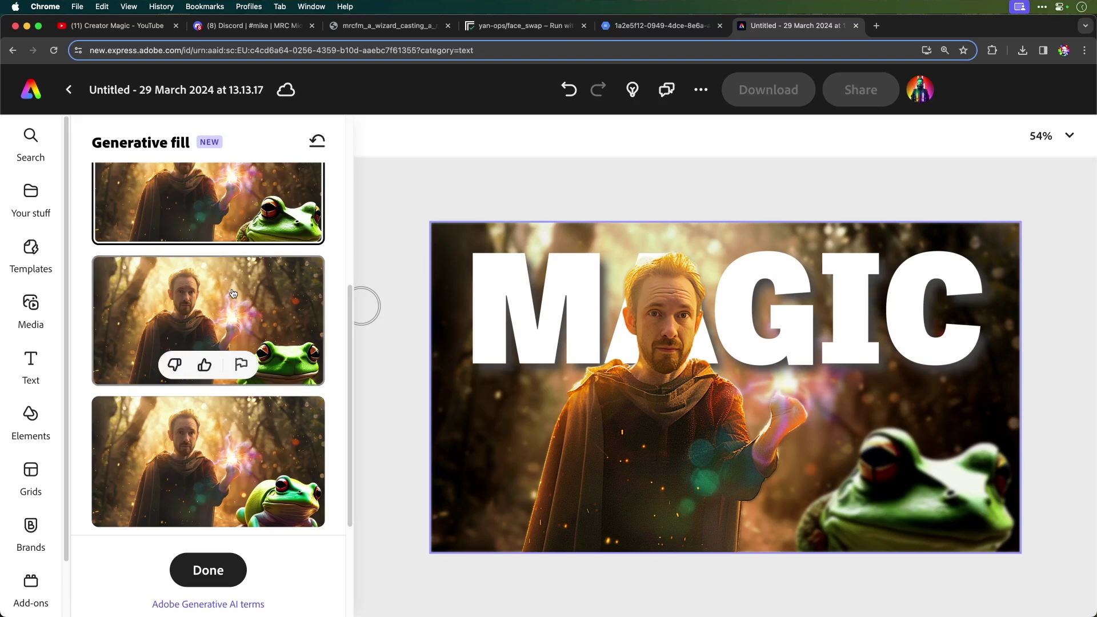
Compare the generated frog variations and keep the bright green frog with red eyes
left_click(234, 382)
left_click(231, 432)
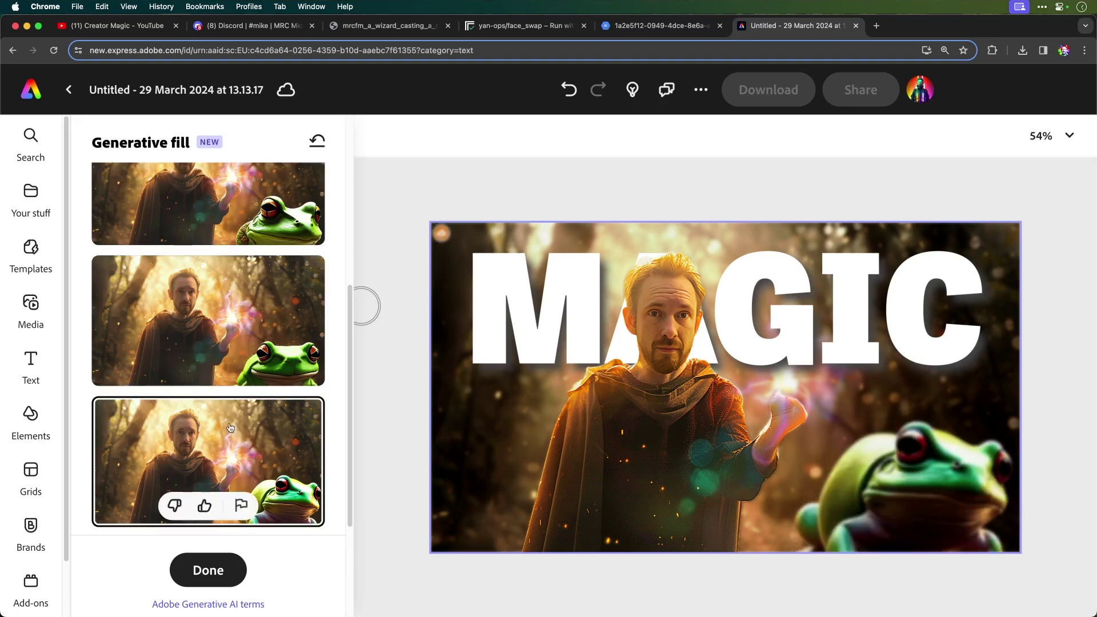
left_click(206, 283)
scroll(203, 314, "up", 3)
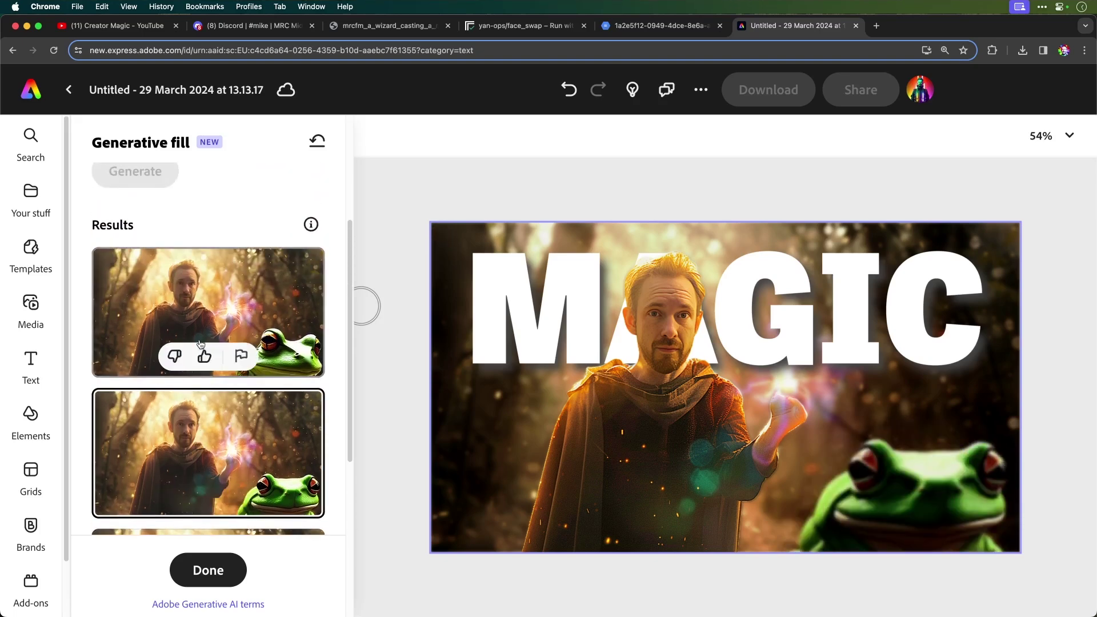
left_click(200, 343)
scroll(206, 343, "down", 3)
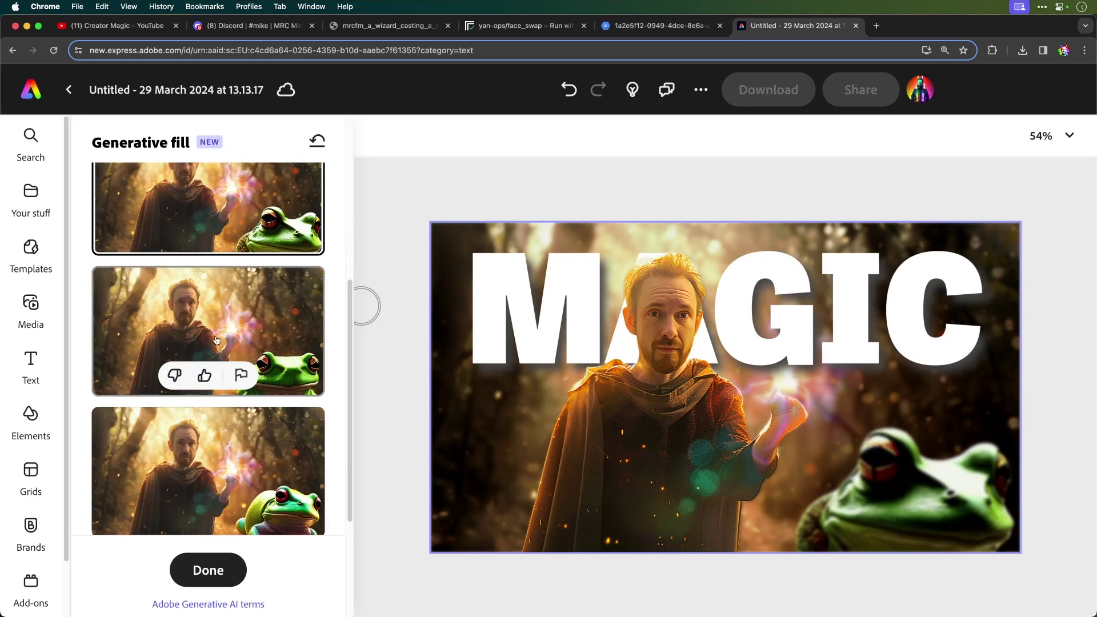
left_click(217, 341)
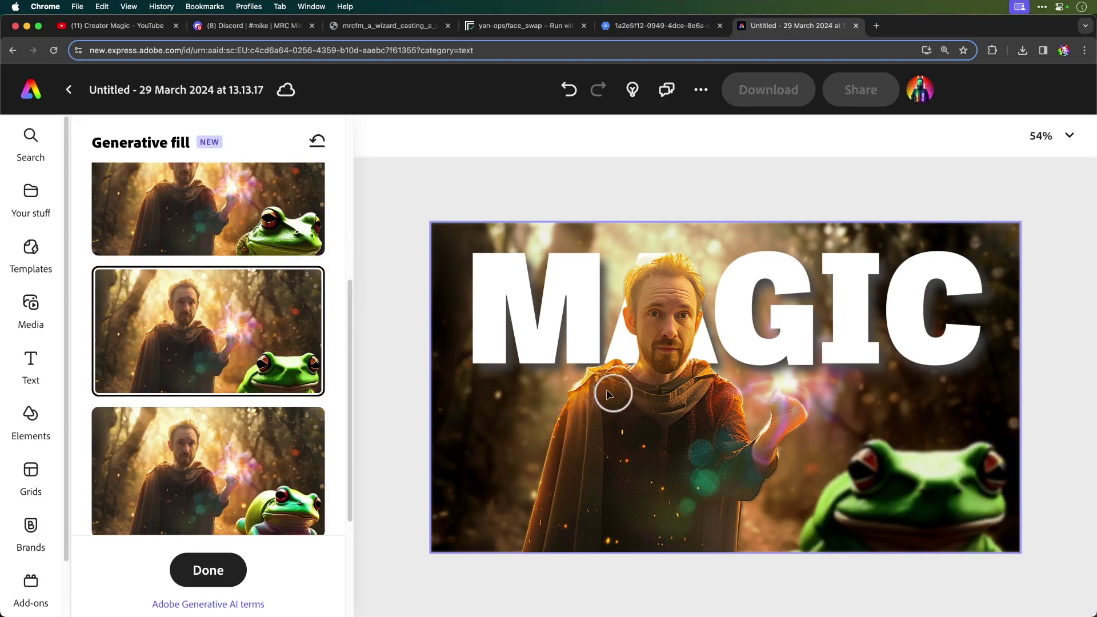